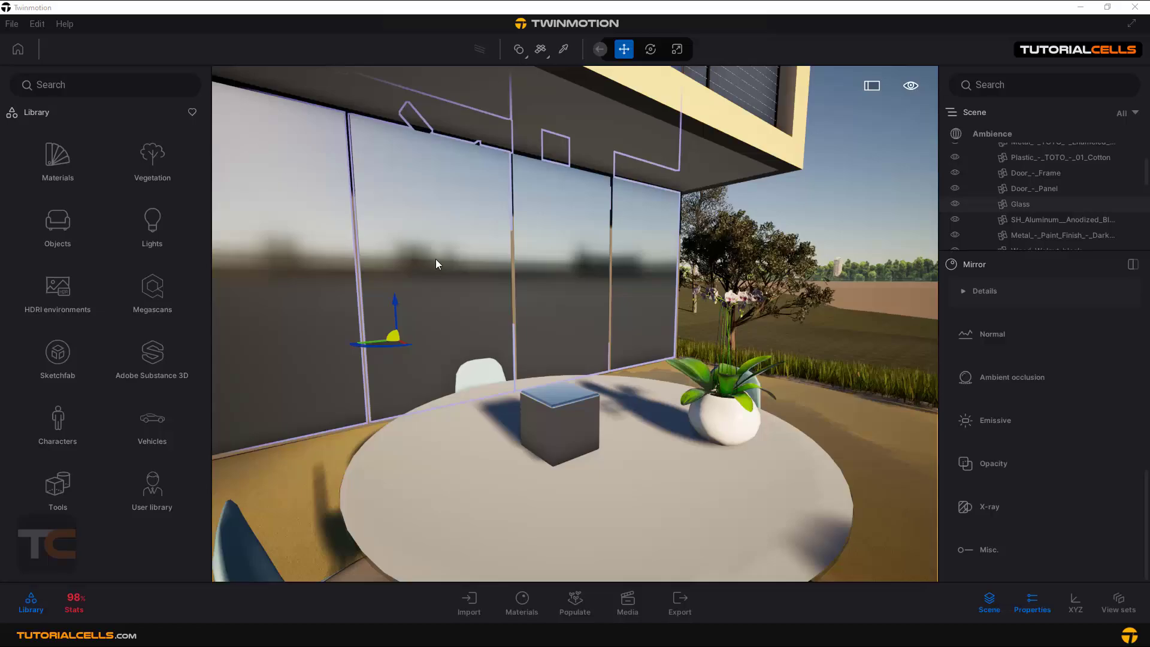
Step: Clear the glass selection, select the chamfer box on the table, and examine its mirror reflections up close and from further away
click(855, 173)
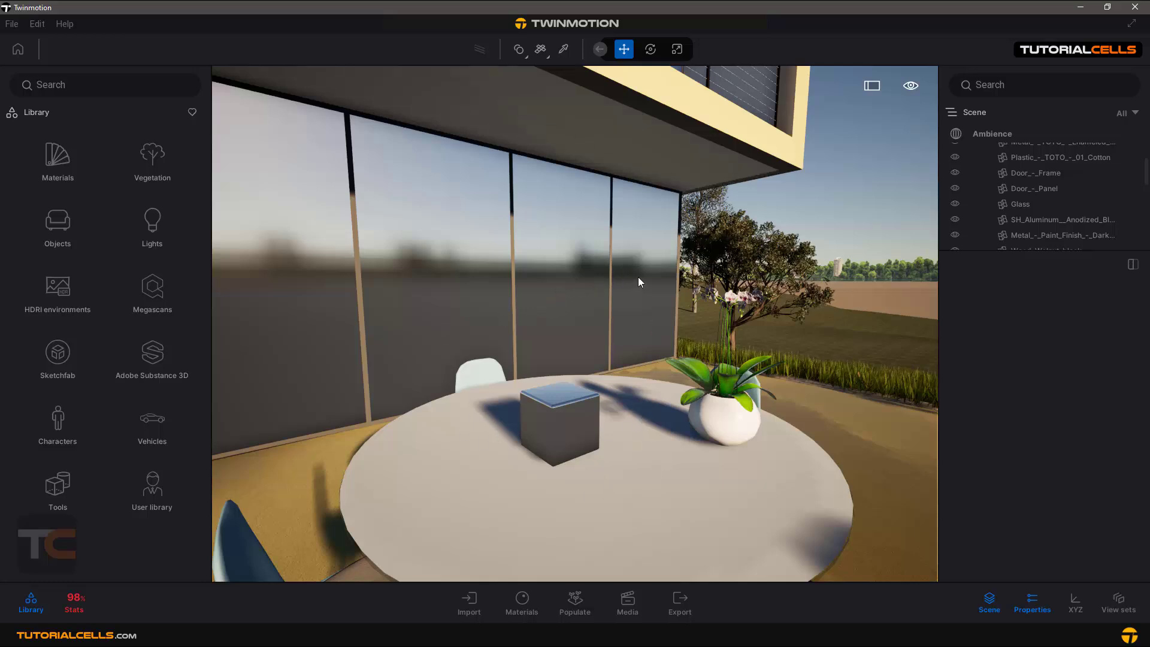
click(568, 423)
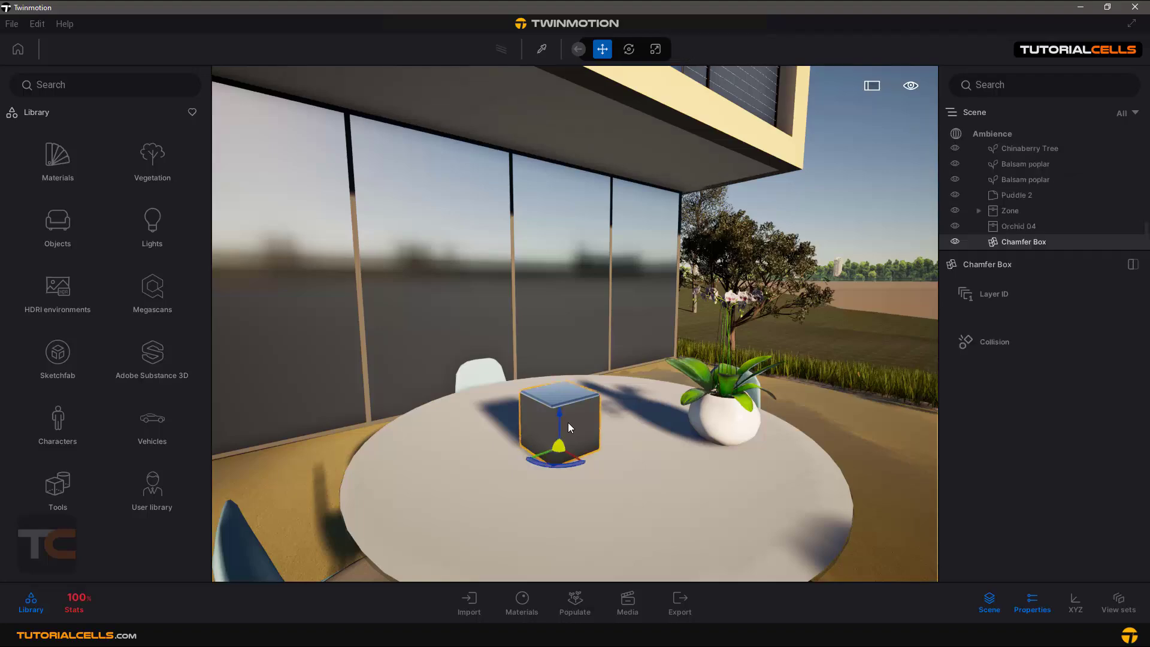
key(f)
mouse_move(646, 360)
shift+middle_down()
mouse_move(431, 360)
mouse_move(647, 360)
mouse_move(467, 360)
mouse_move(539, 401)
mouse_move(600, 389)
mouse_move(647, 341)
shift+middle_up()
right_drag(690, 354, 669, 354)
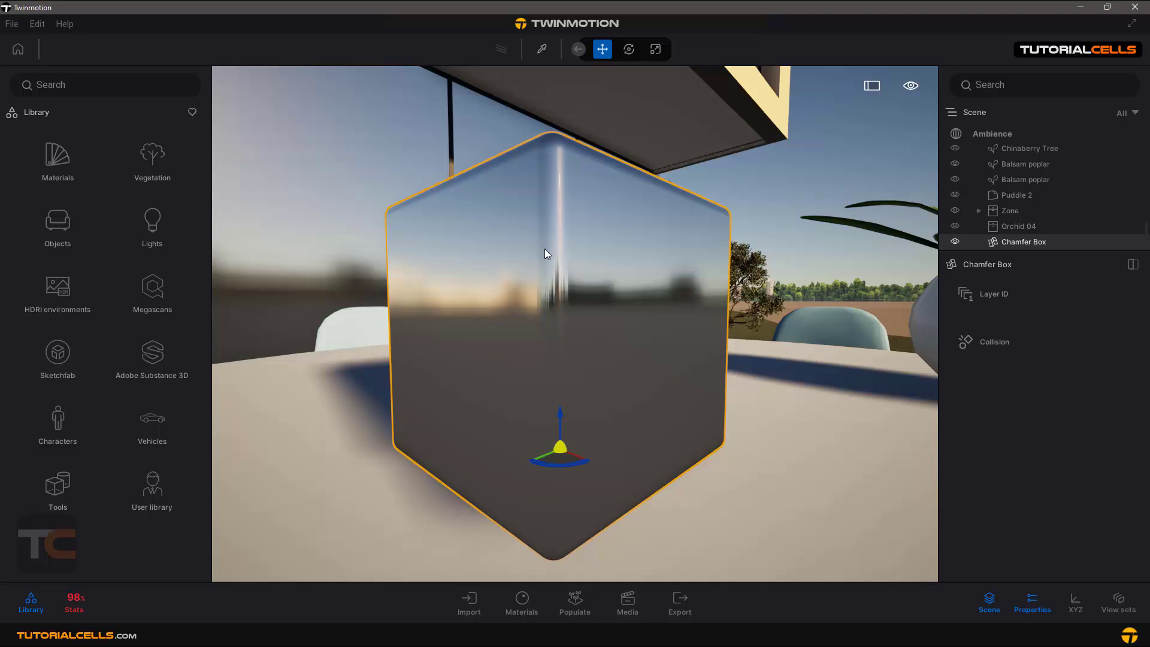
mouse_move(591, 266)
right_down()
mouse_move(592, 396)
mouse_move(591, 278)
right_up()
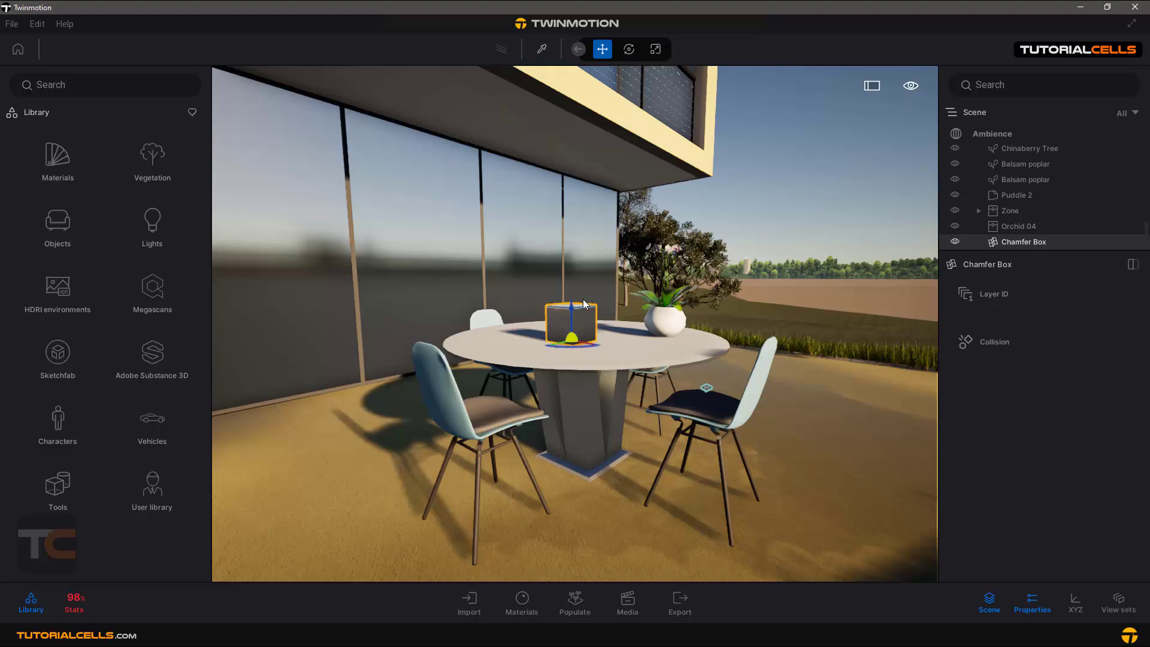
right_drag(584, 300, 586, 334)
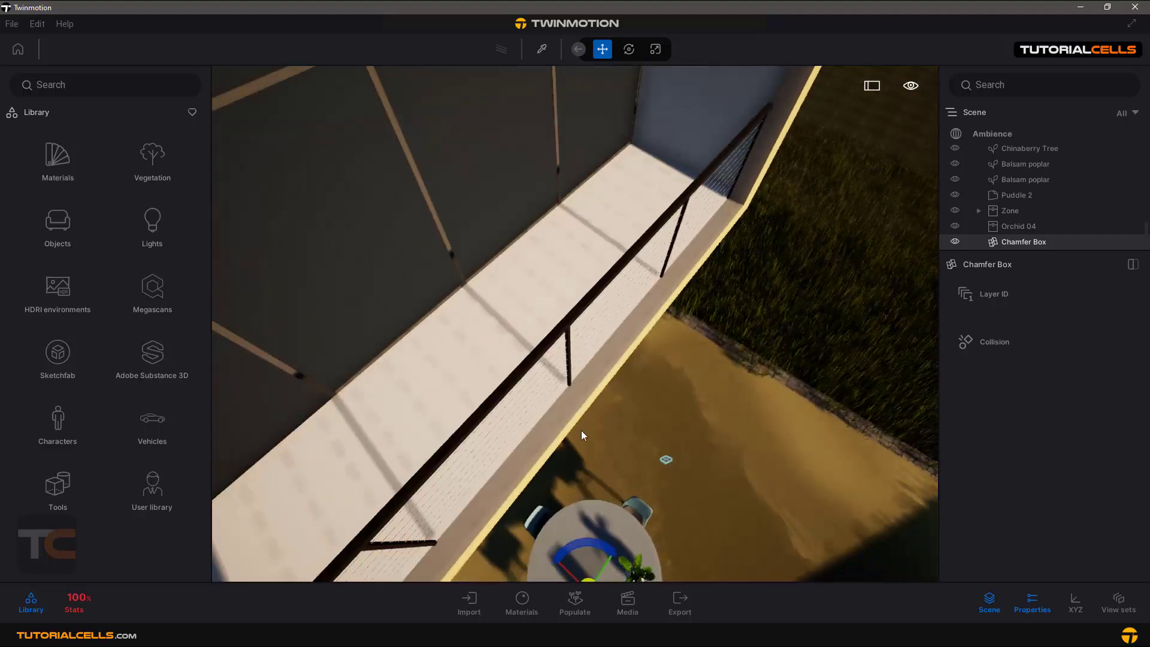
key(f)
shift+middle_drag(592, 390, 617, 447)
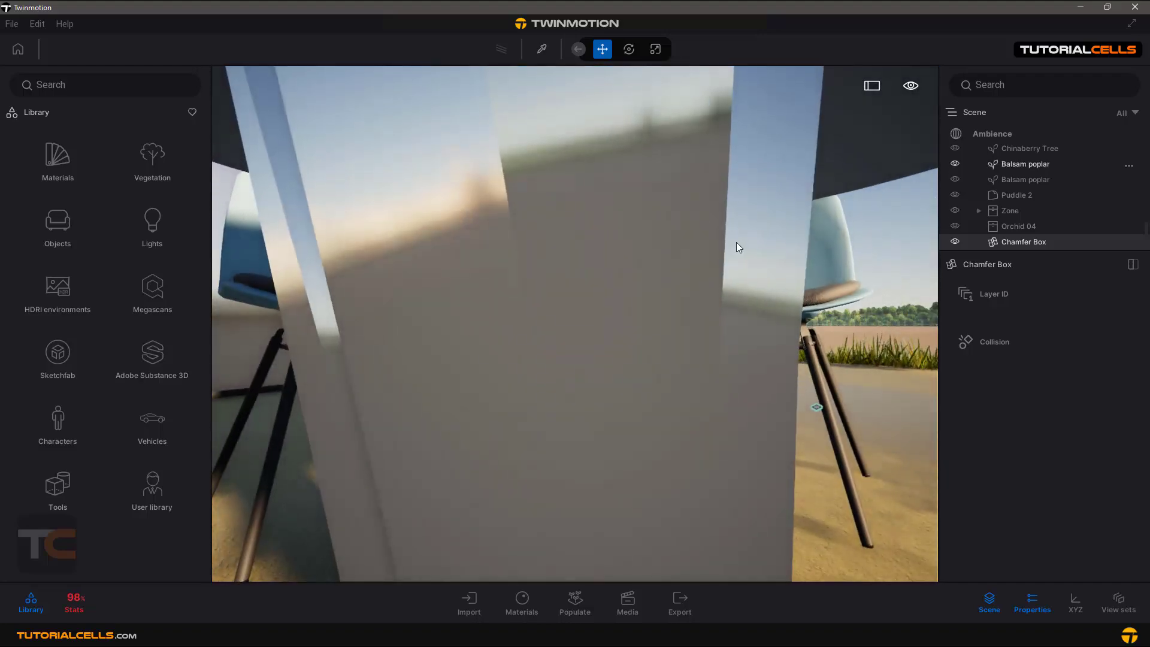
key(f)
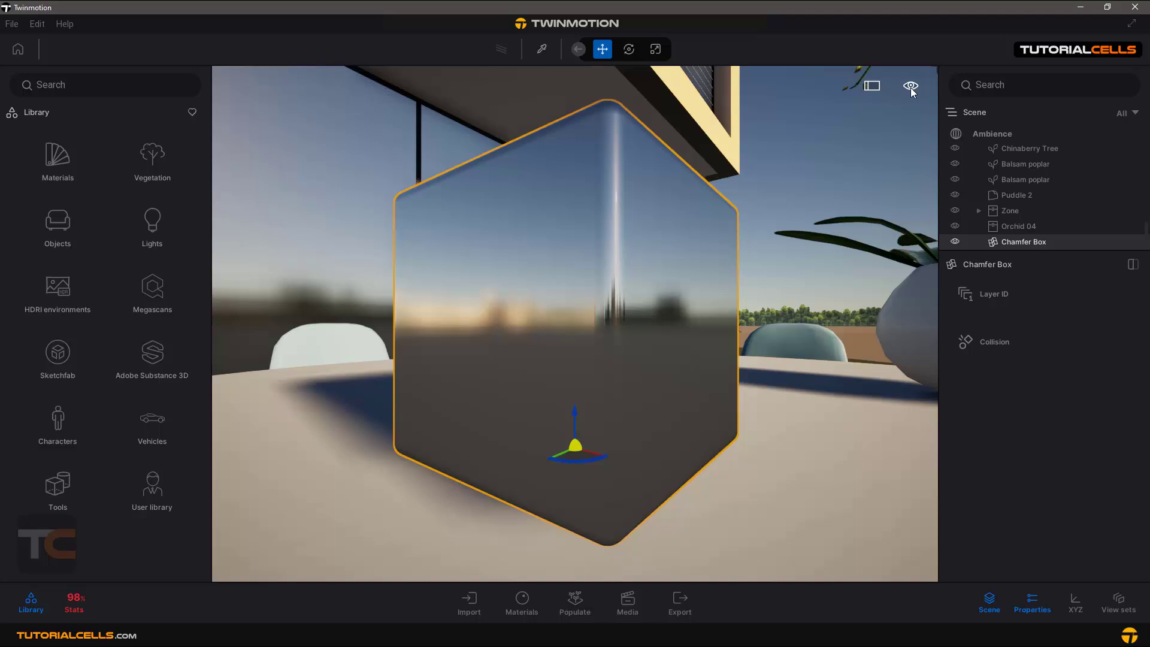
Step: Change the camera navigation speed for closer inspection and view the chamfer box from slightly above
click(910, 87)
mouse_move(913, 146)
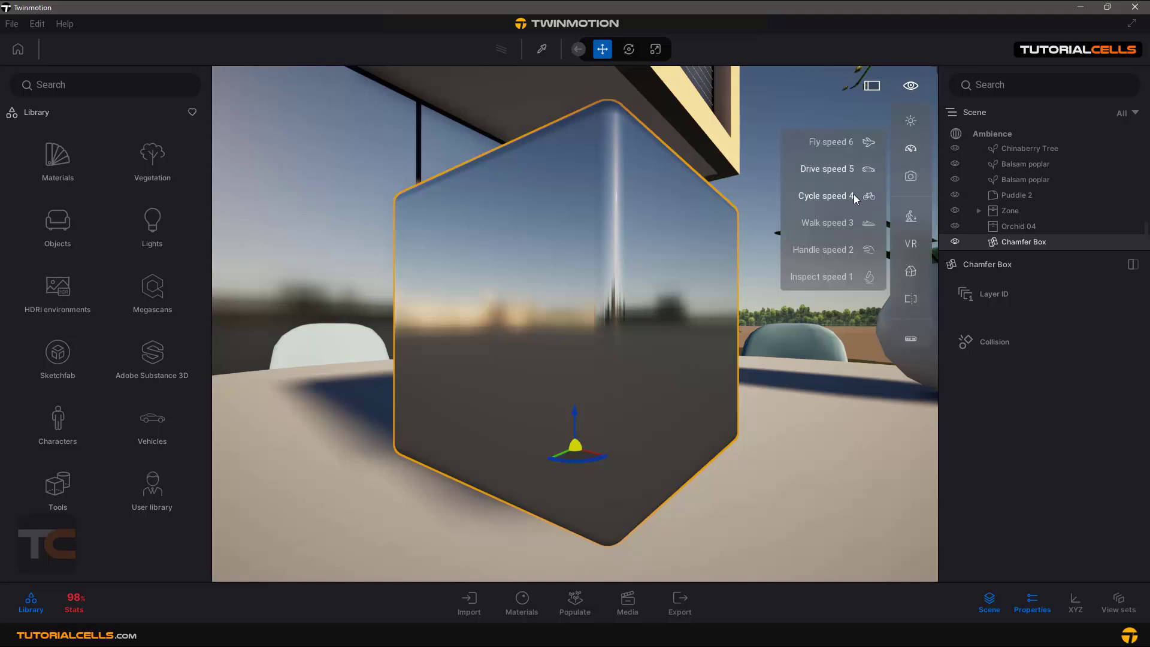
scroll(681, 230, down, 5)
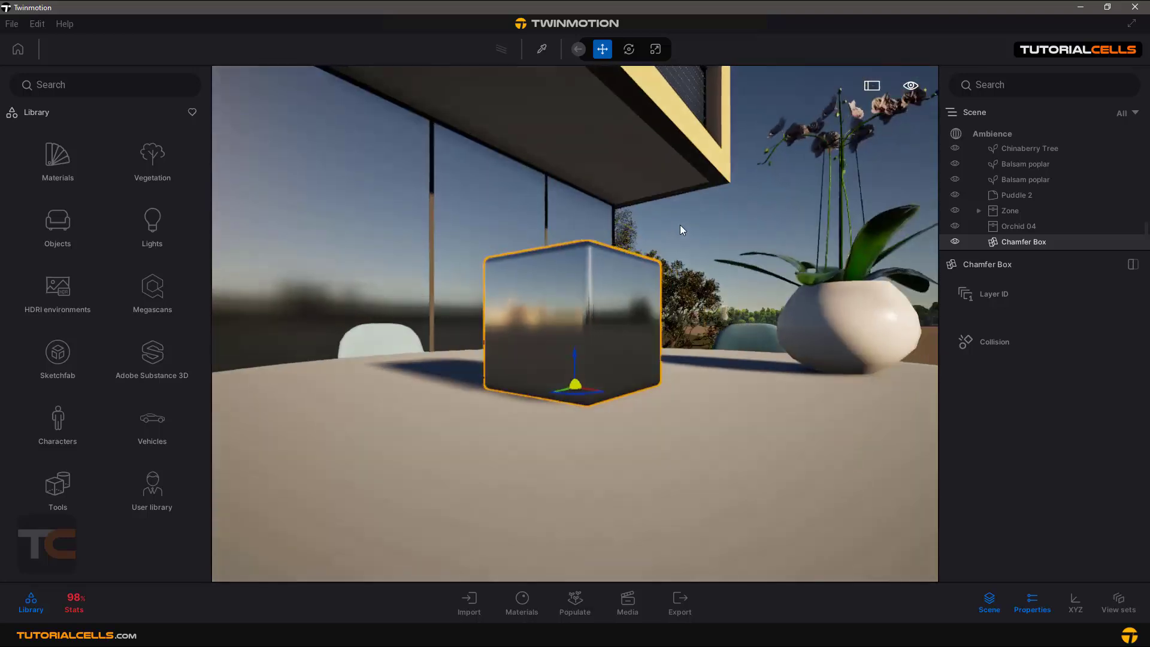
right_drag(575, 324, 557, 395)
key(e)
right_drag(631, 242, 637, 281)
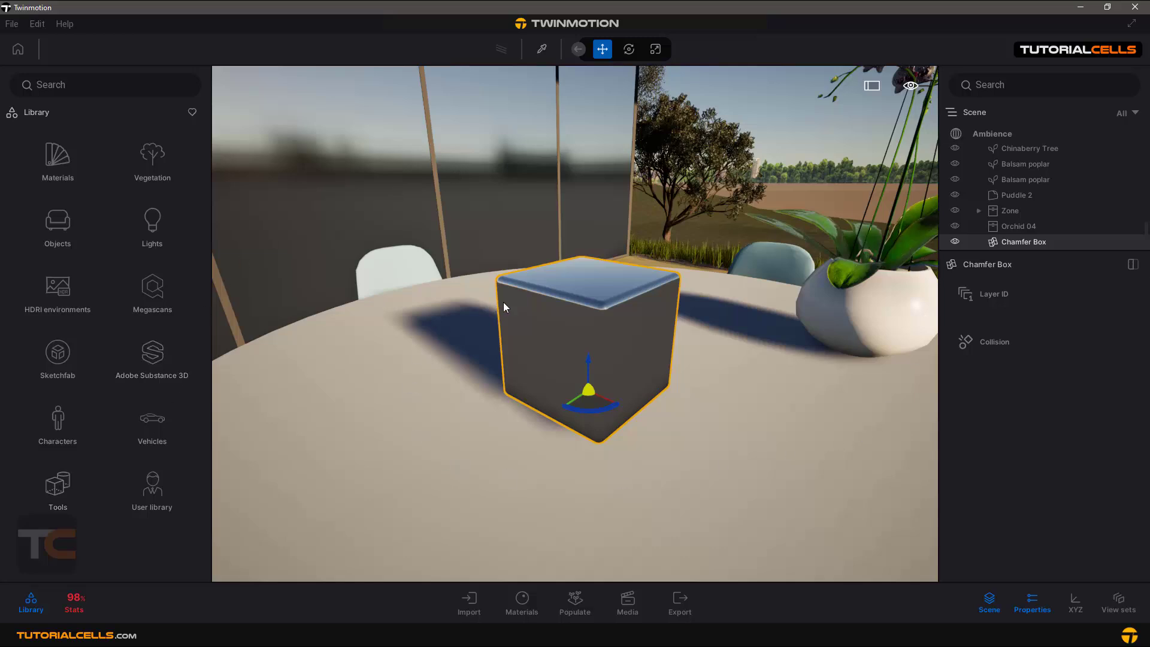
Step: Place a Box Reflection Probe from the library's reflection probe tools at the chamfer box on the table
click(48, 489)
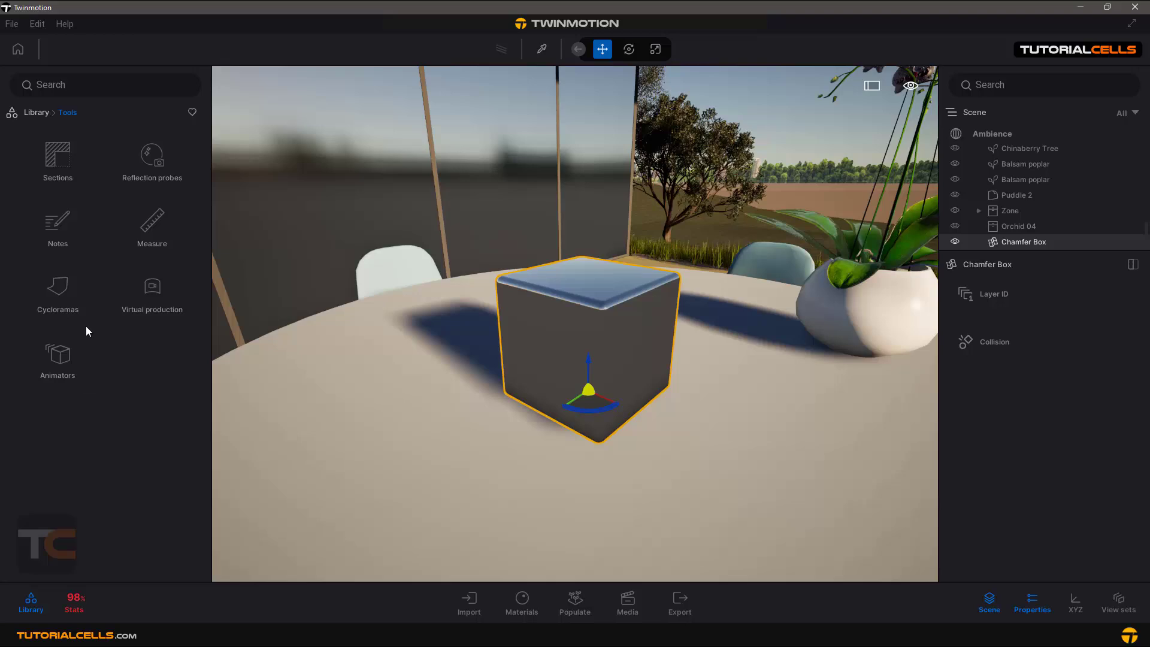
click(151, 176)
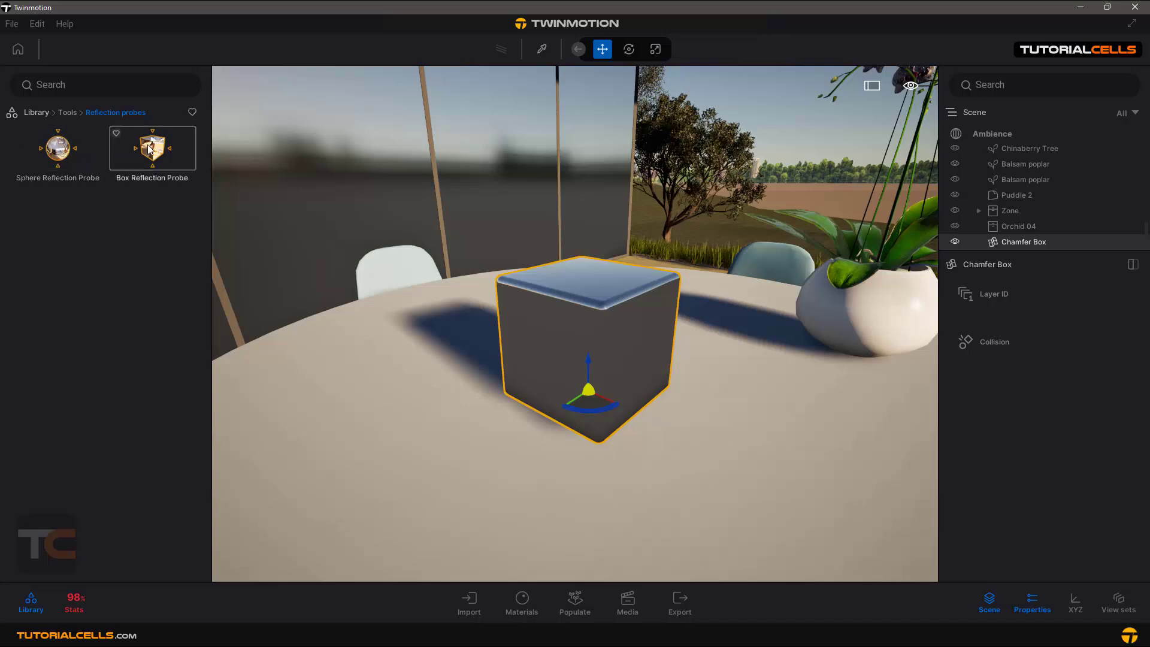
drag(150, 151, 579, 356)
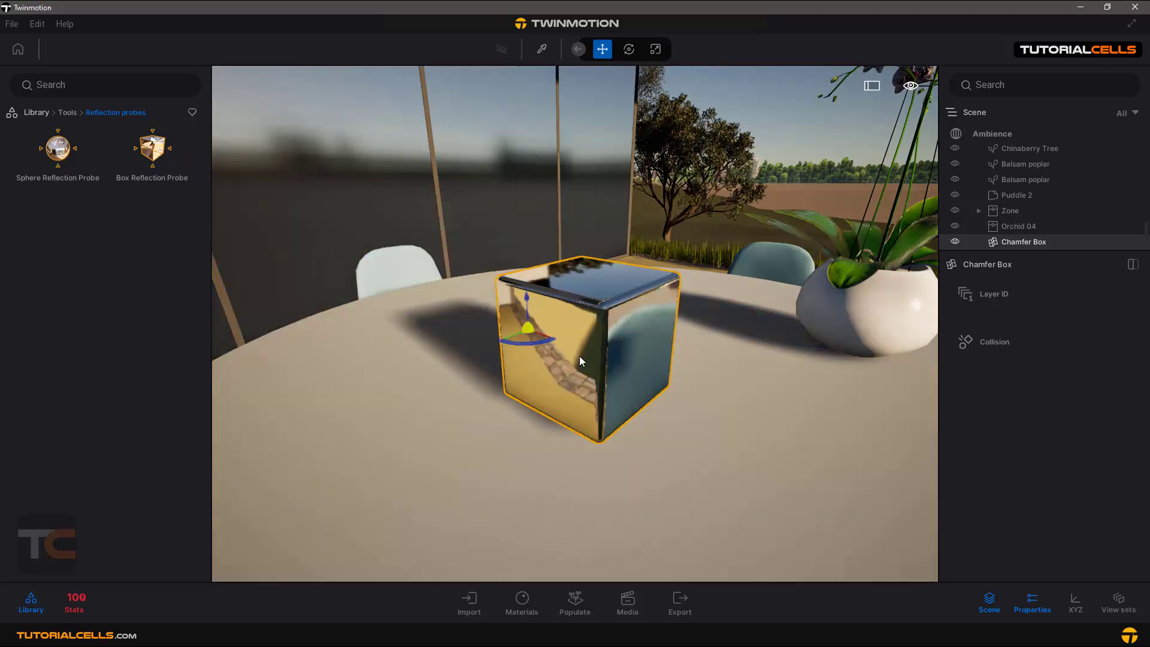
click(593, 396)
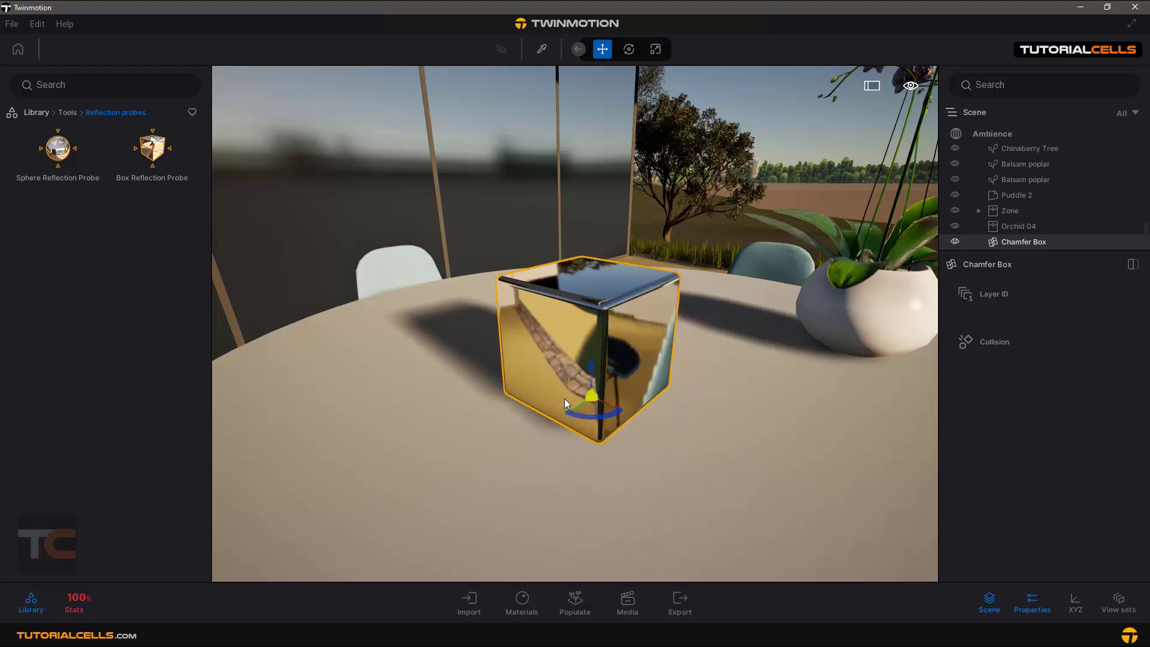
click(568, 383)
Step: Move the box reflection probe so it is centred on the chamfer box over the round table
scroll(572, 385, down, 3)
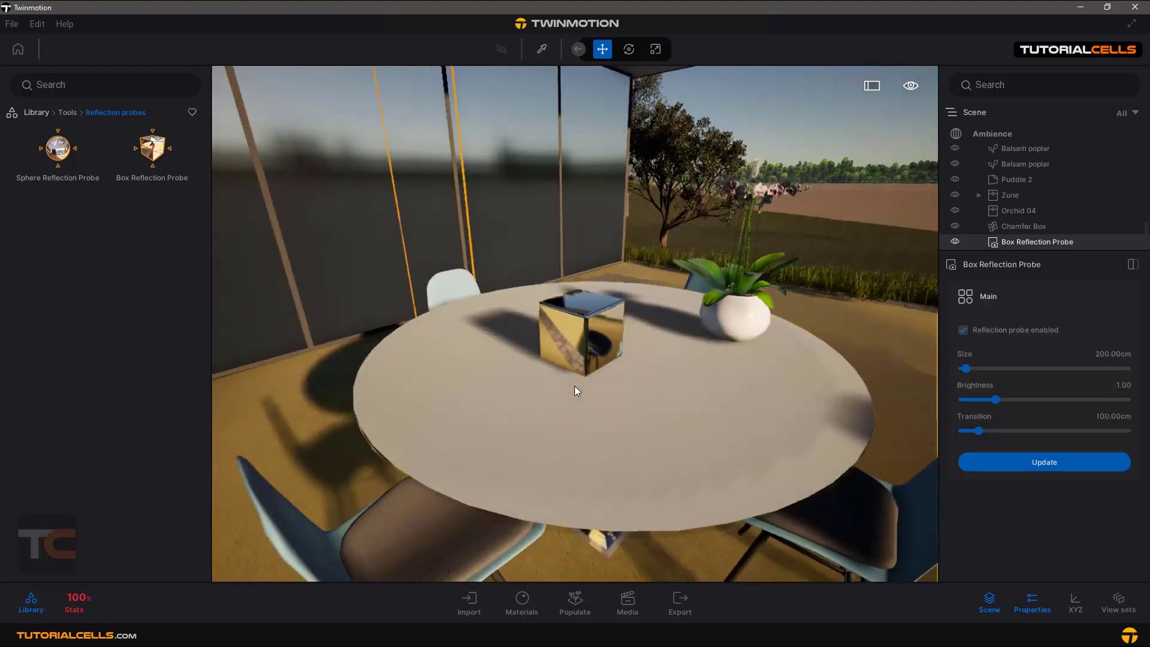
scroll(574, 385, down, 10)
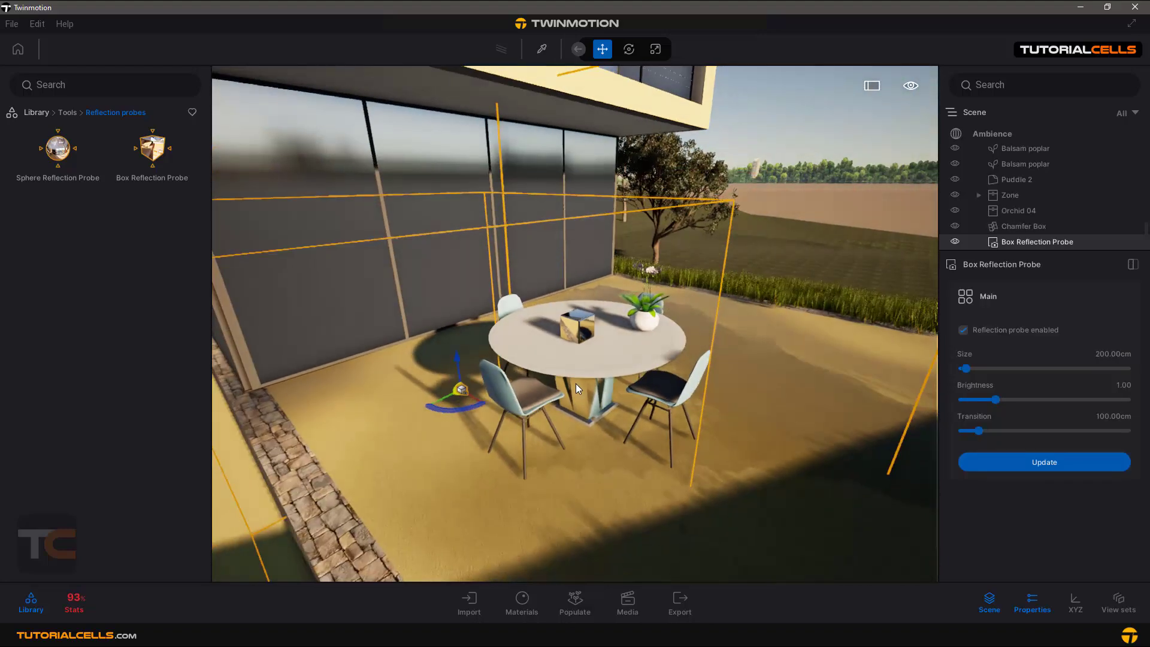
scroll(576, 383, down, 10)
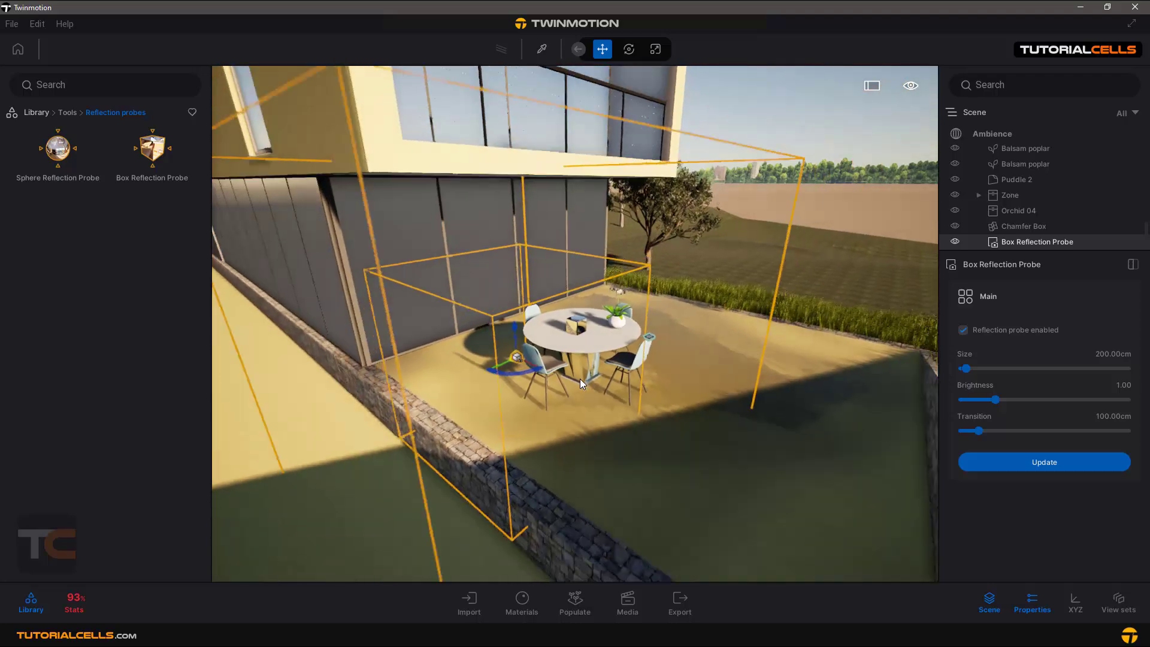
scroll(579, 378, down, 5)
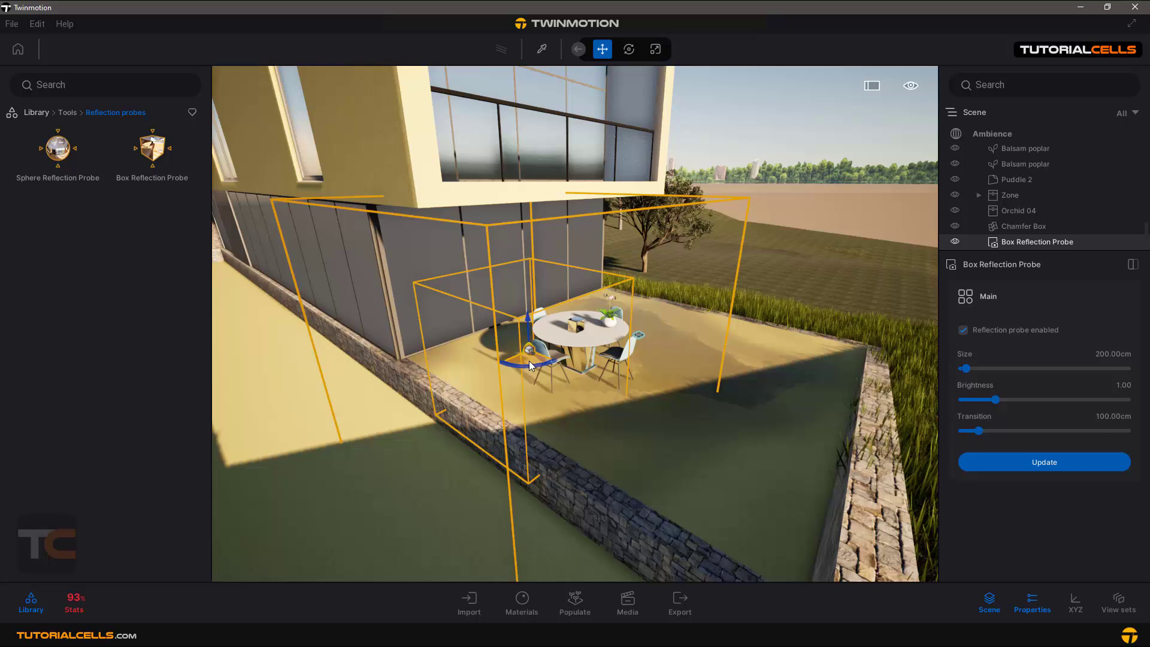
drag(540, 349, 568, 348)
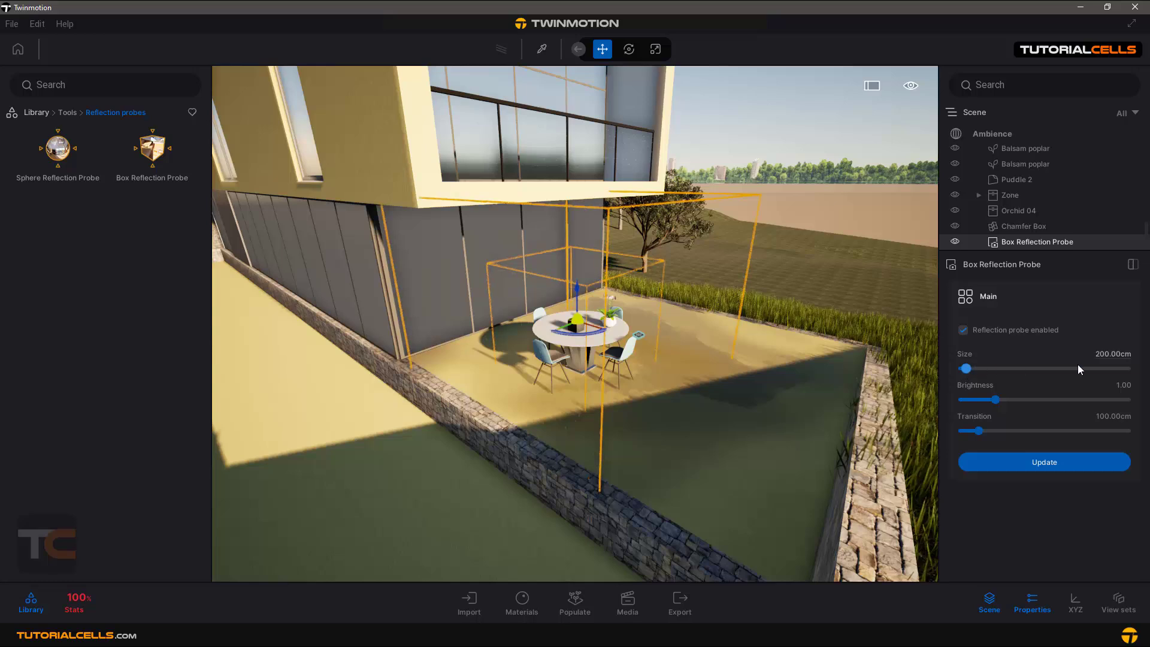
Step: Set the box reflection probe's size to 100 cm and its transition to 10 cm
click(1104, 358)
text(20)
key(Return)
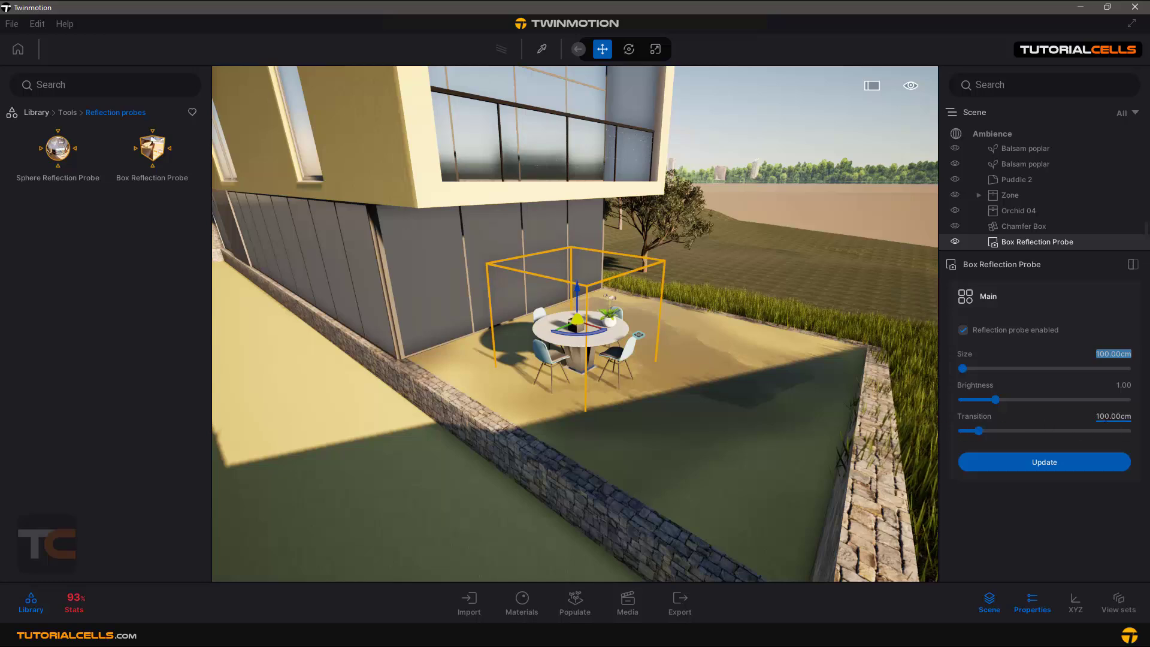
click(1079, 422)
text(10)
key(Return)
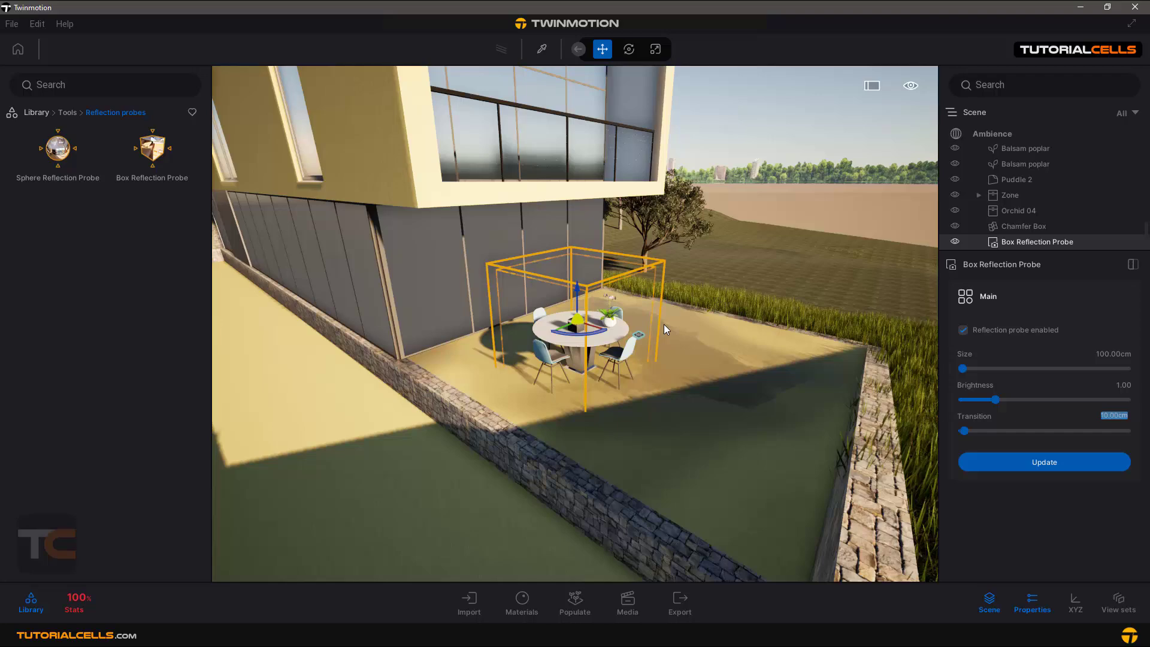
Step: Examine the chamfer box up close and from different angles to check the reflections produced by the probe
click(576, 332)
scroll(577, 334, up, 1)
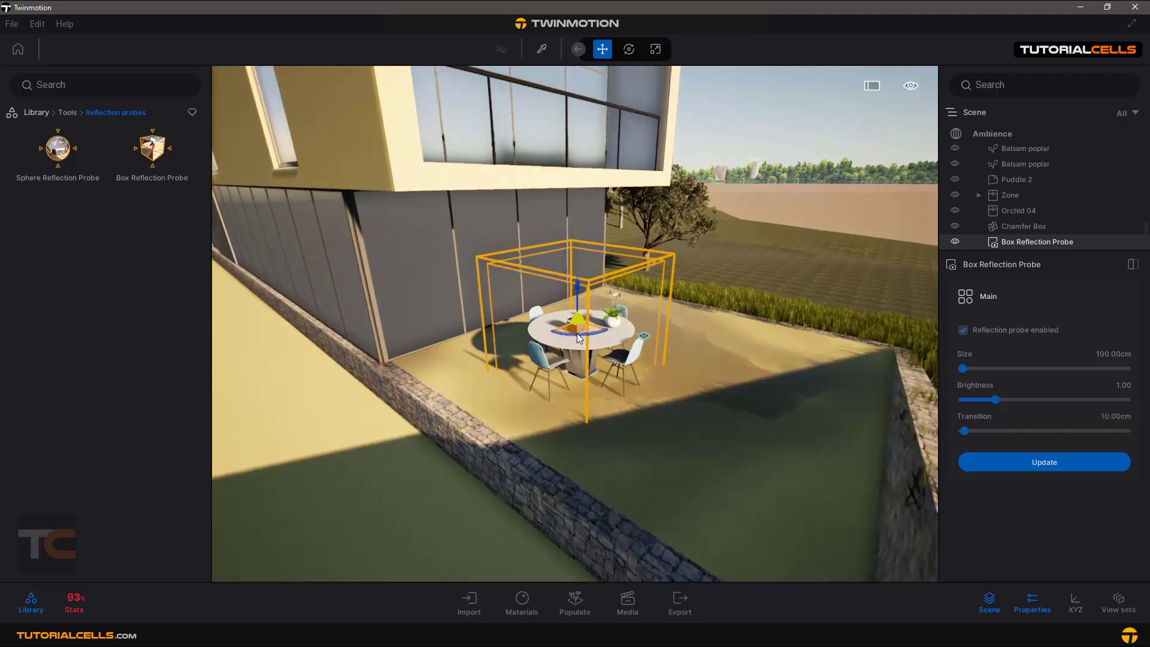
scroll(581, 337, up, 1)
scroll(583, 339, up, 2)
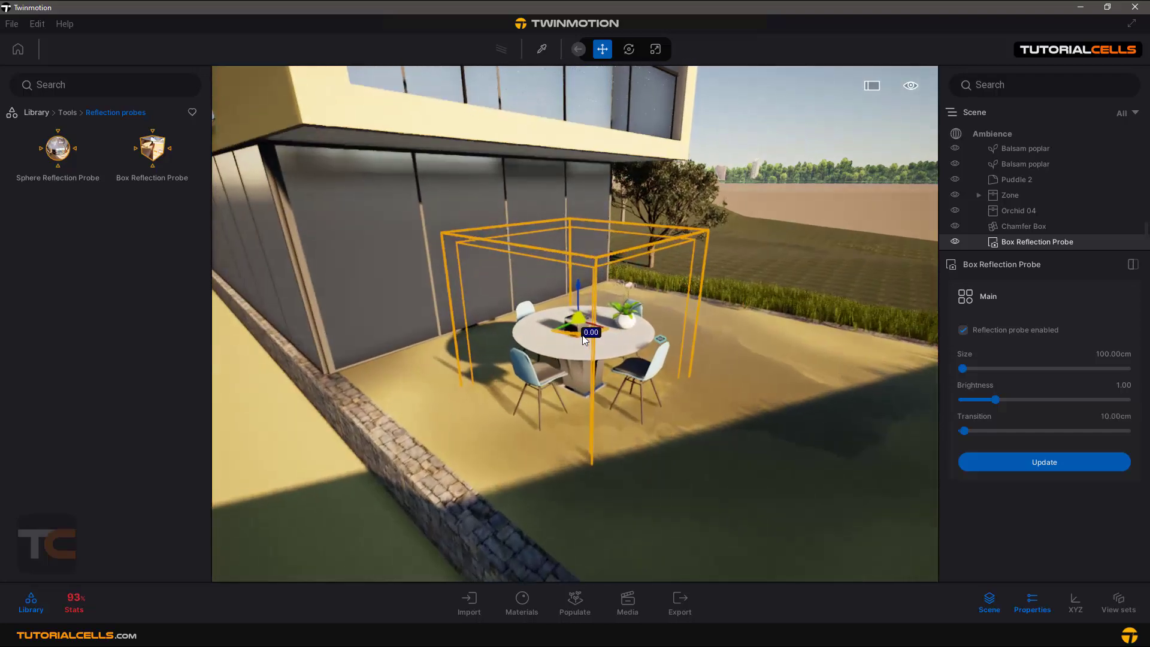
scroll(584, 340, up, 4)
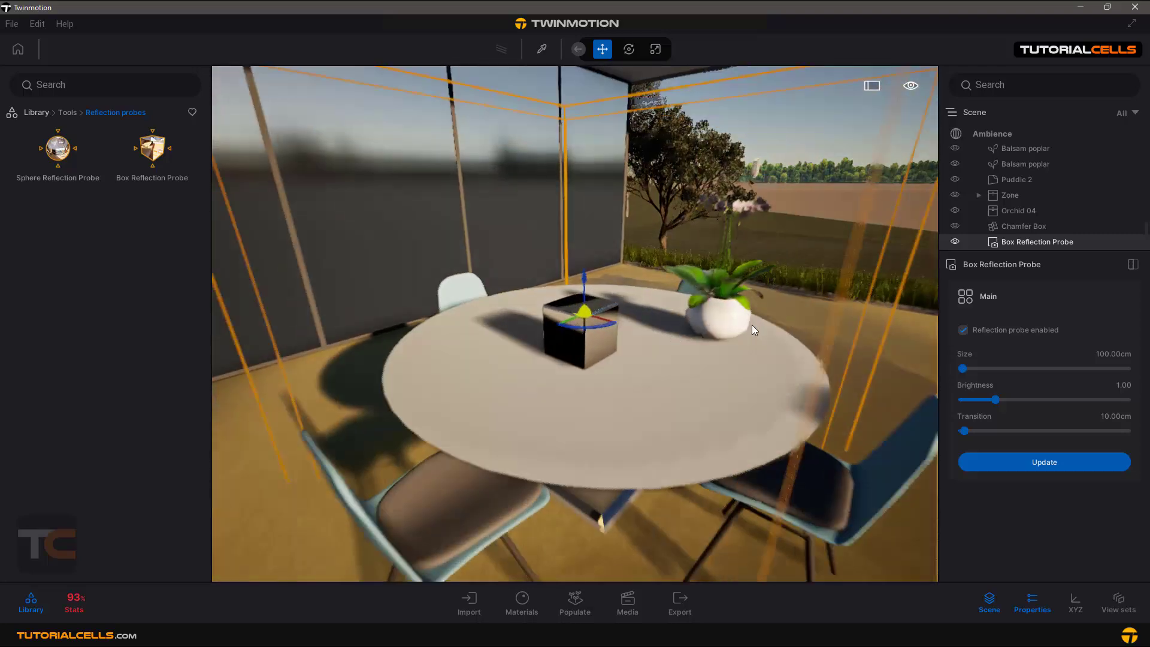
scroll(603, 338, up, 6)
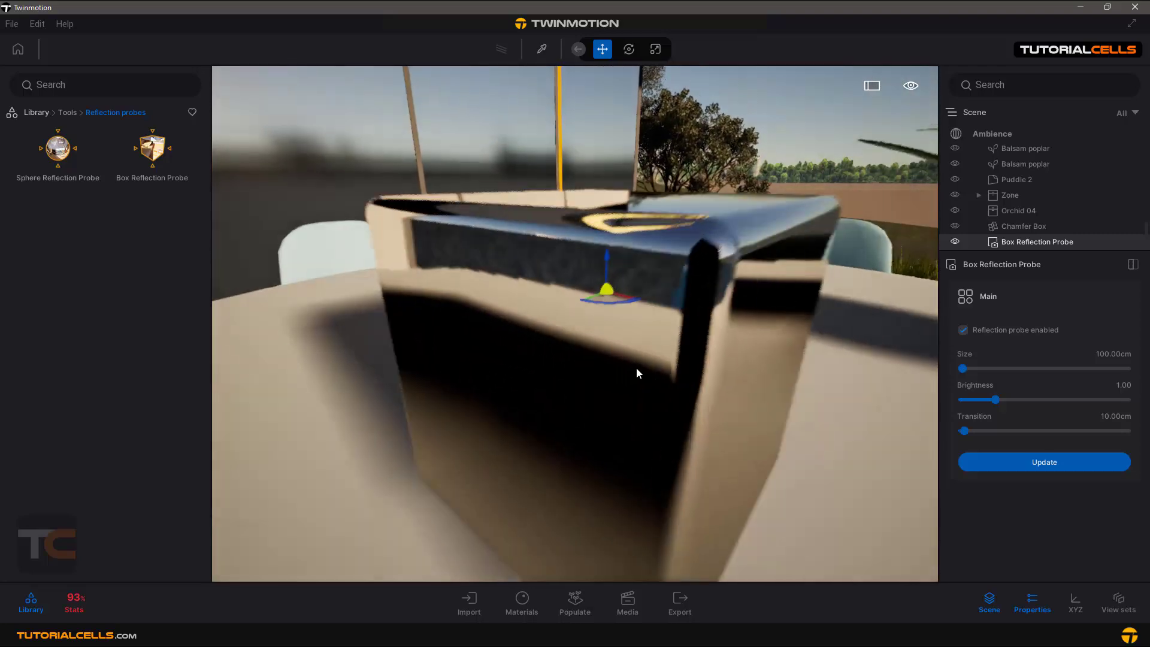
scroll(636, 373, down, 6)
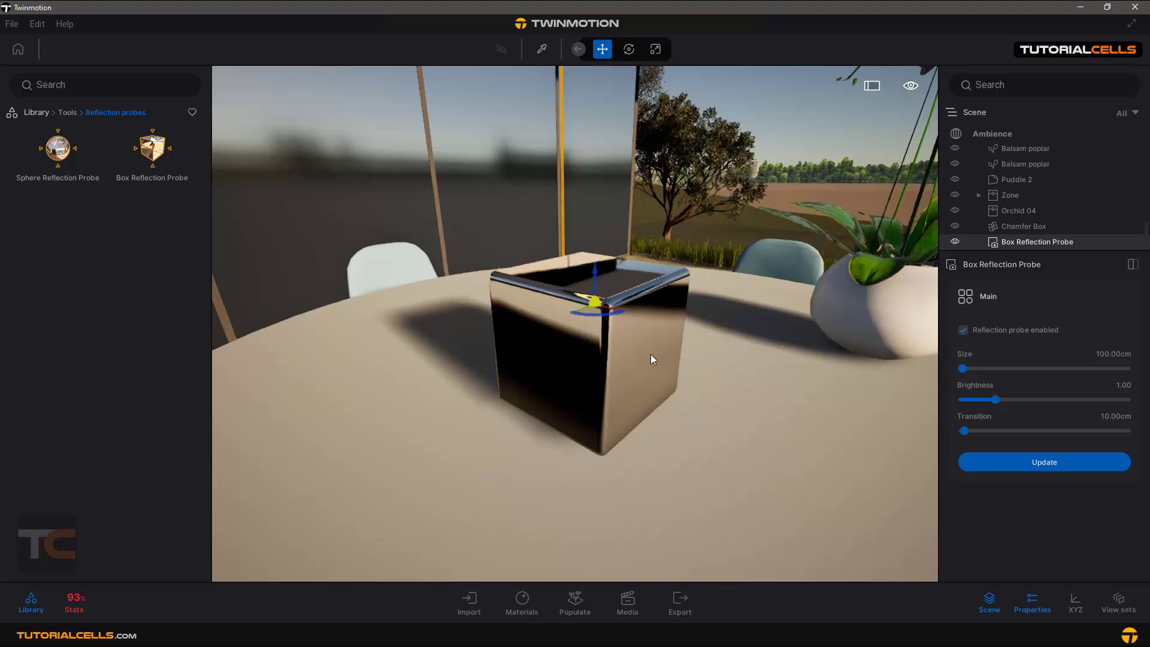
click(651, 353)
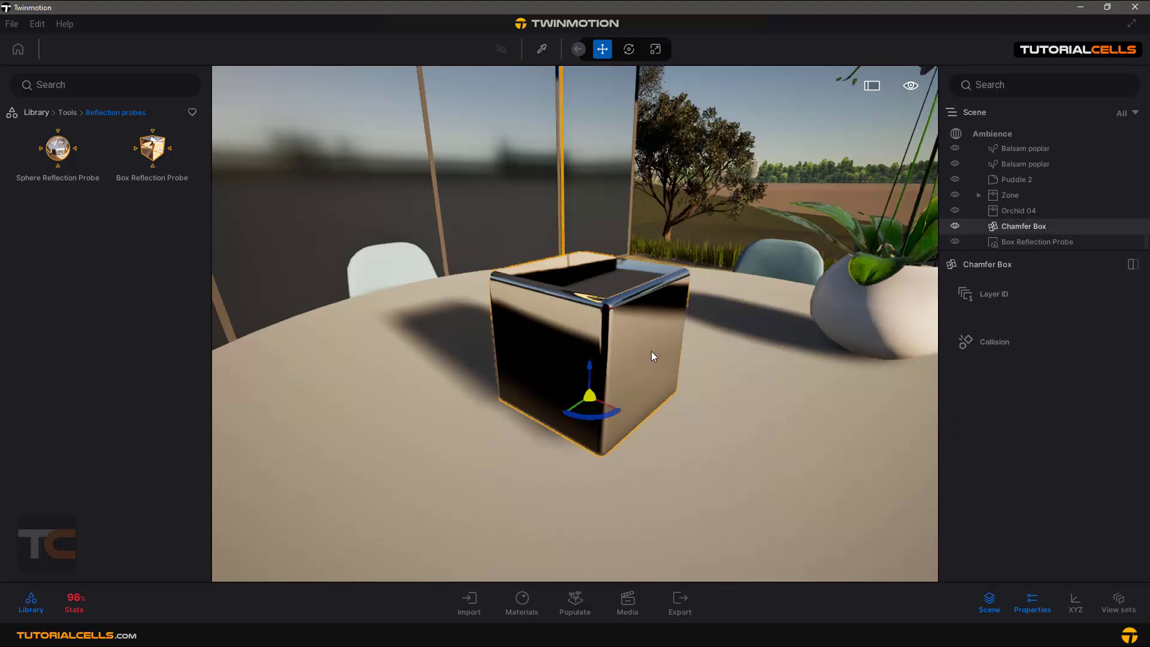
right_drag(633, 346, 849, 361)
shift+middle_drag(849, 362, 862, 329)
right_drag(822, 318, 736, 364)
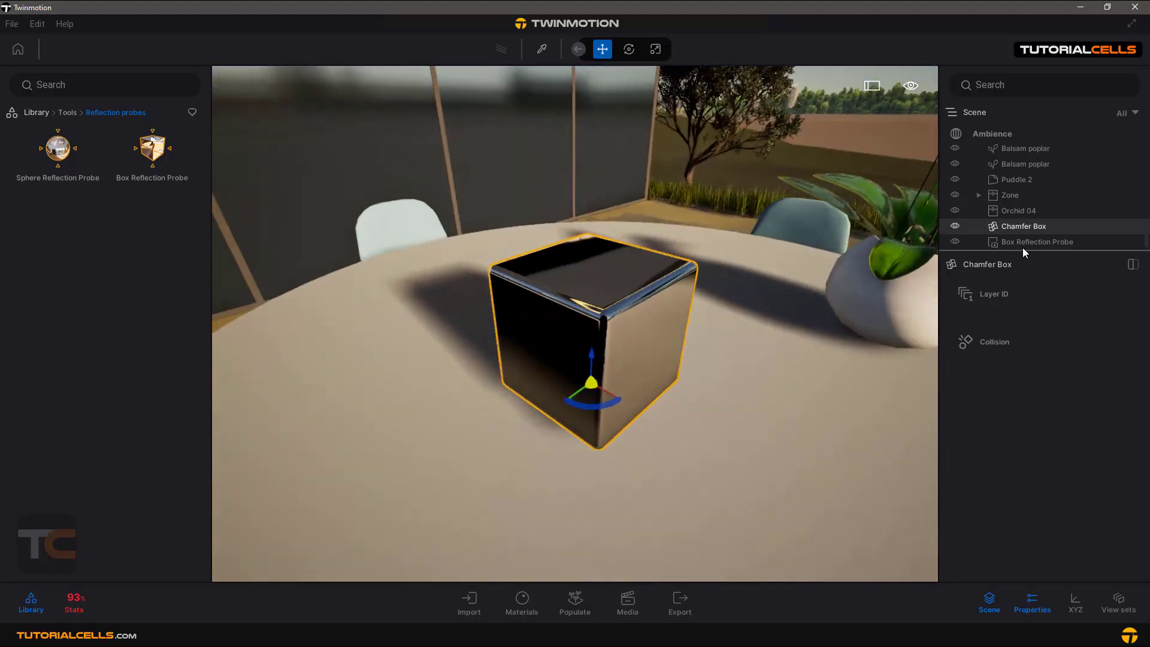
Step: Select the Box Reflection Probe again and set its transition to 2 cm
click(1023, 243)
scroll(593, 353, down, 8)
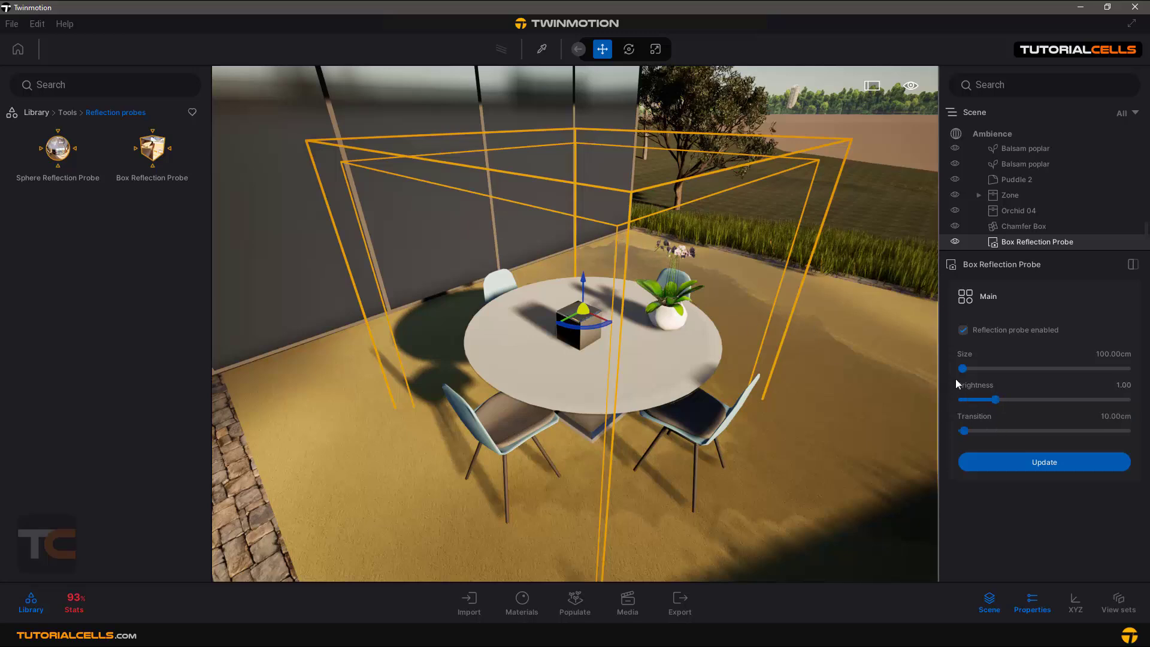
click(1103, 418)
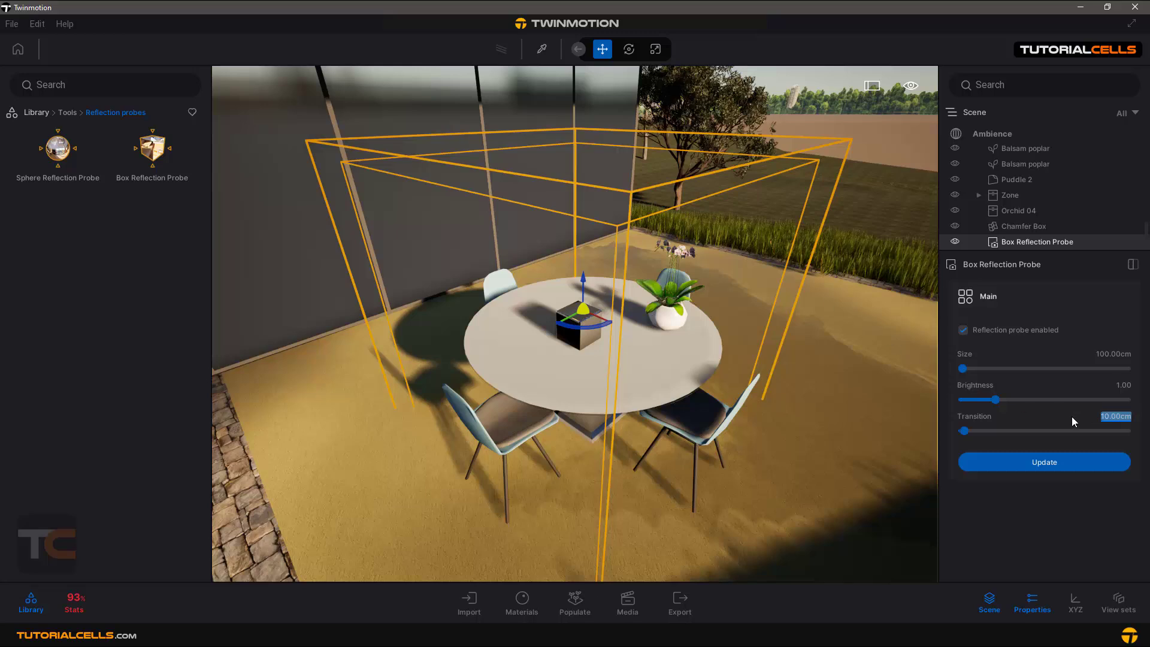
text(2)
key(Return)
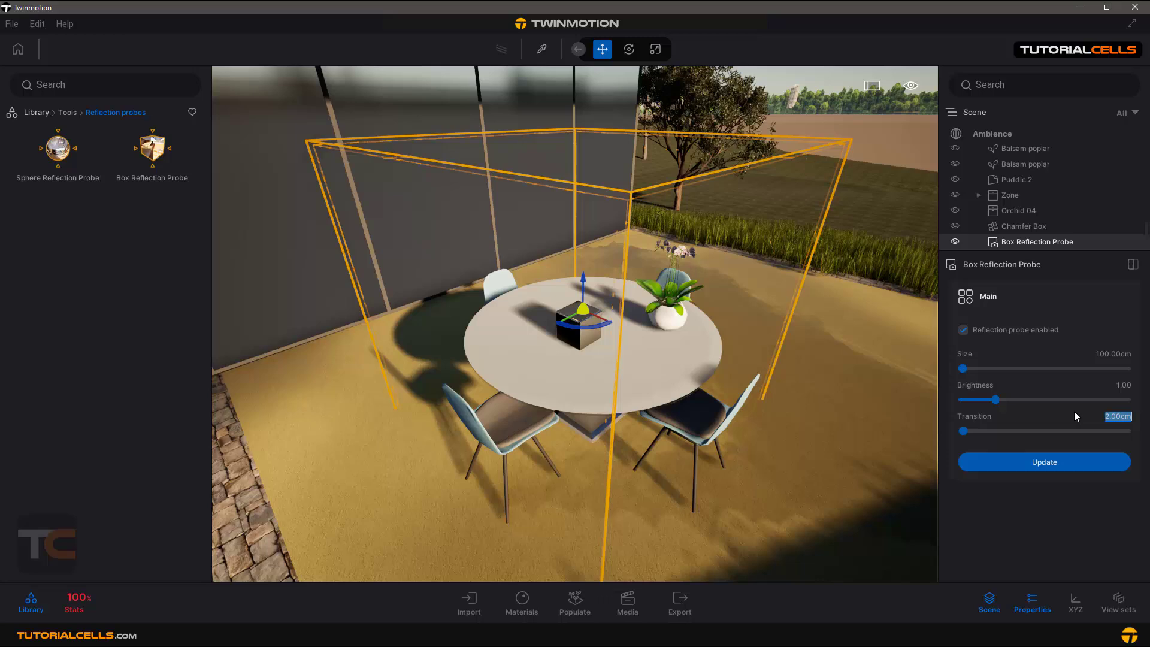
click(1112, 353)
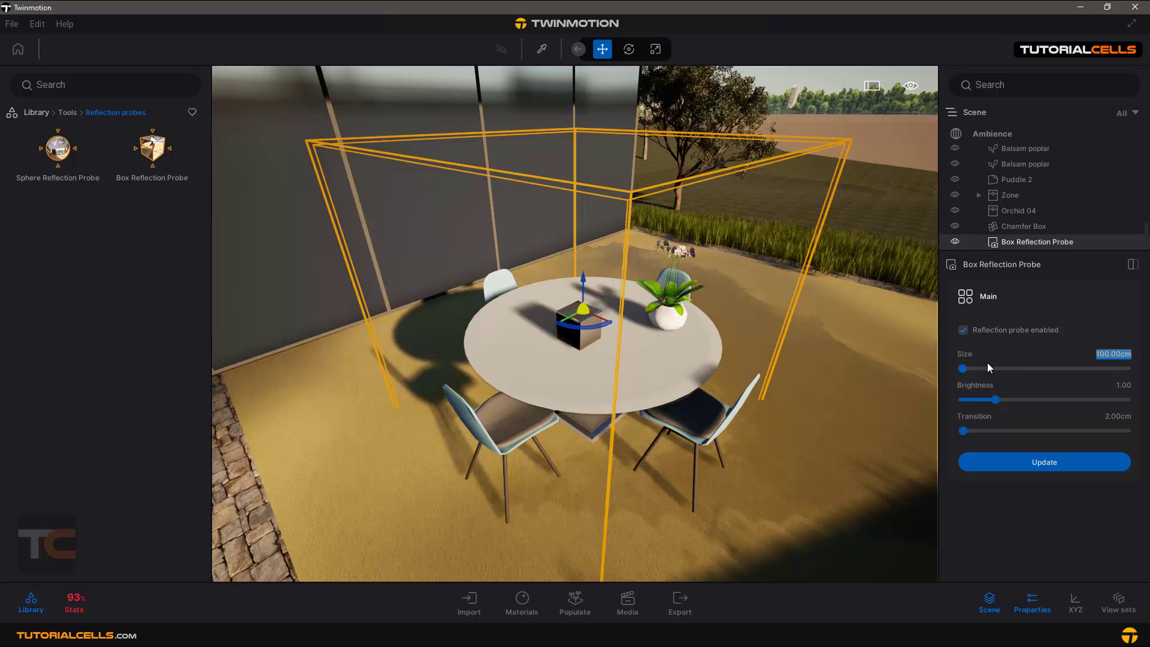
Step: Disable and re-enable the box reflection probe to compare reflections, and delete it from the scene
click(1095, 329)
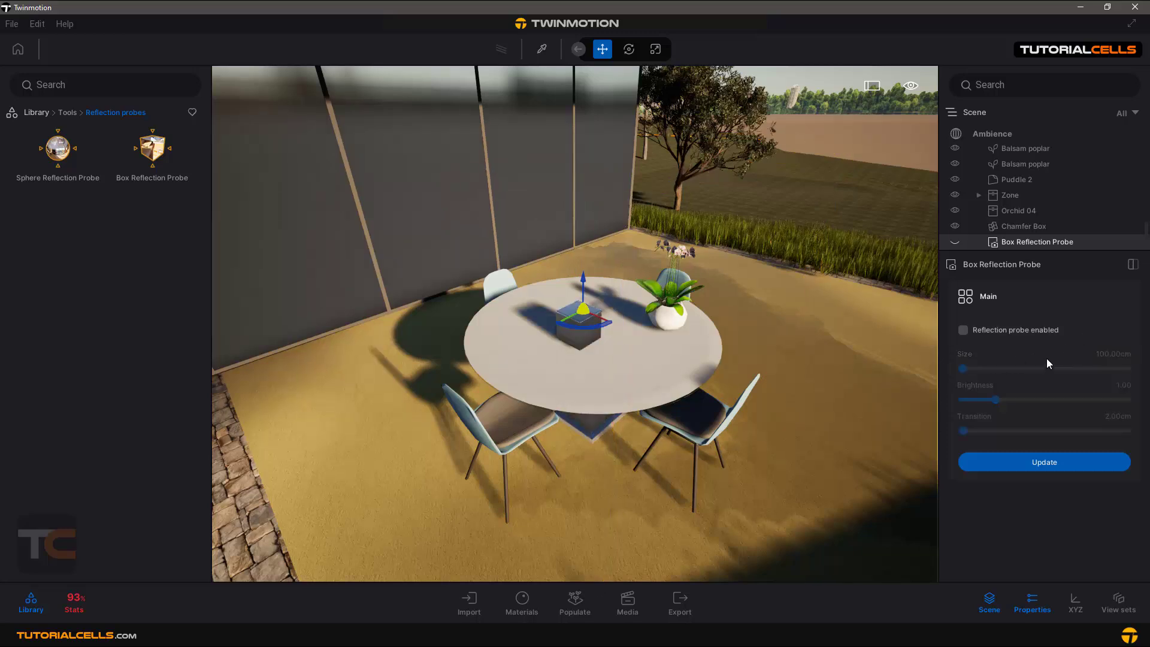
click(1012, 331)
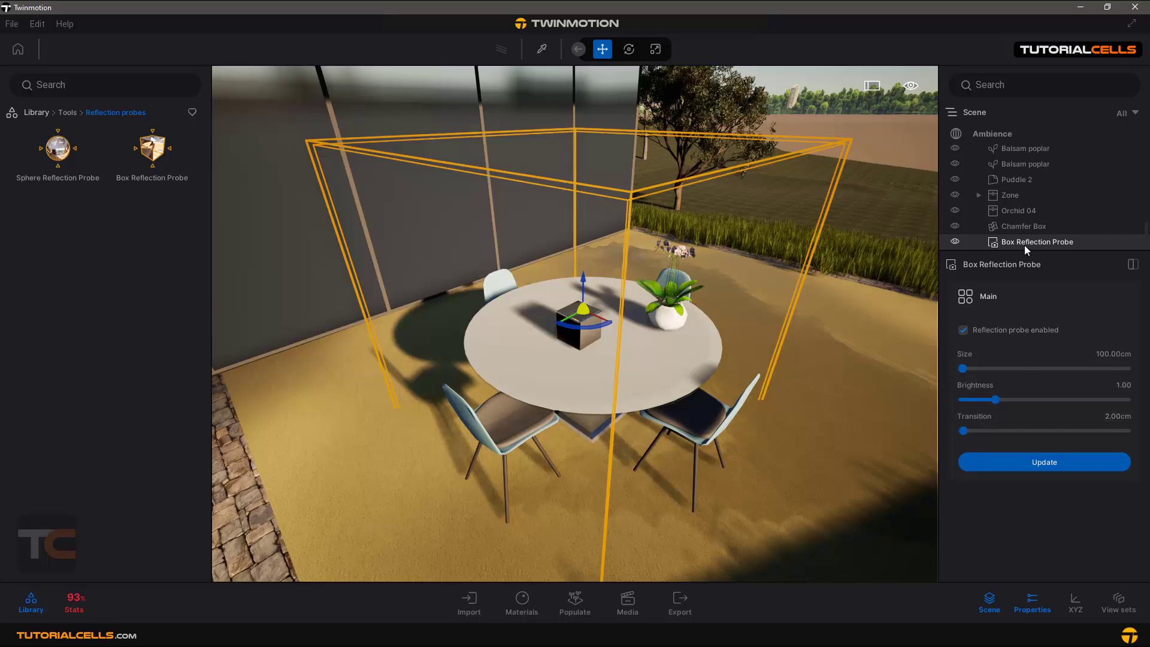
key(Delete)
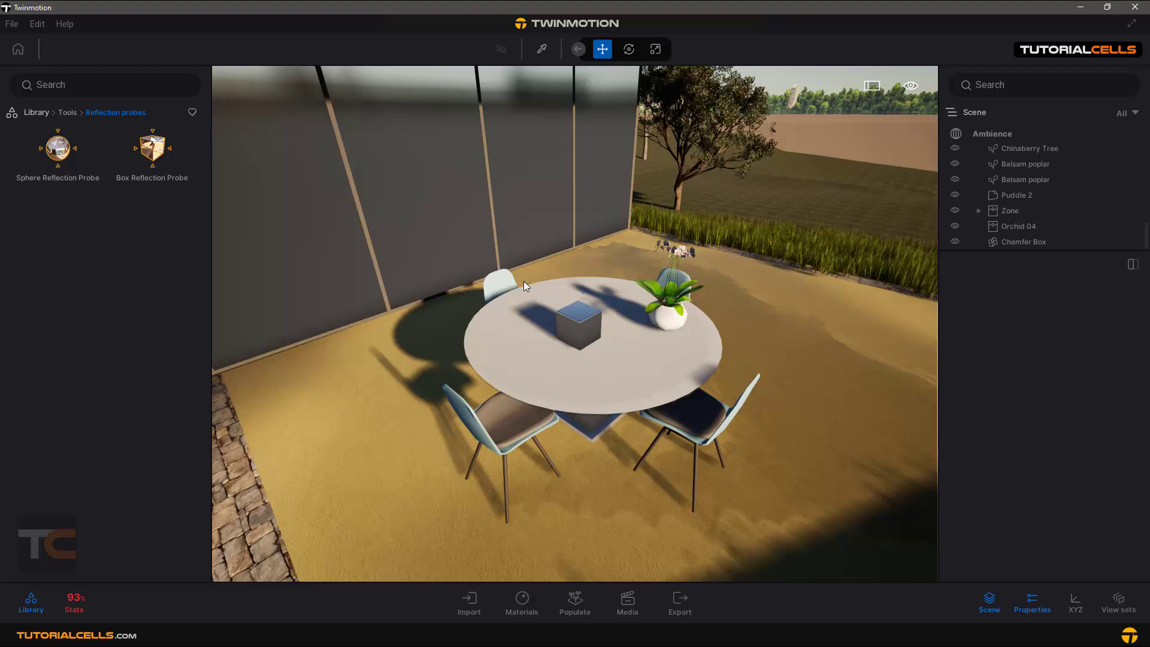
Step: Place a Box Reflection Probe in front of the ground-floor glass wall, near the end facing the tree
right_drag(547, 279, 483, 112)
key(w)
key(w)
right_drag(568, 214, 454, 254)
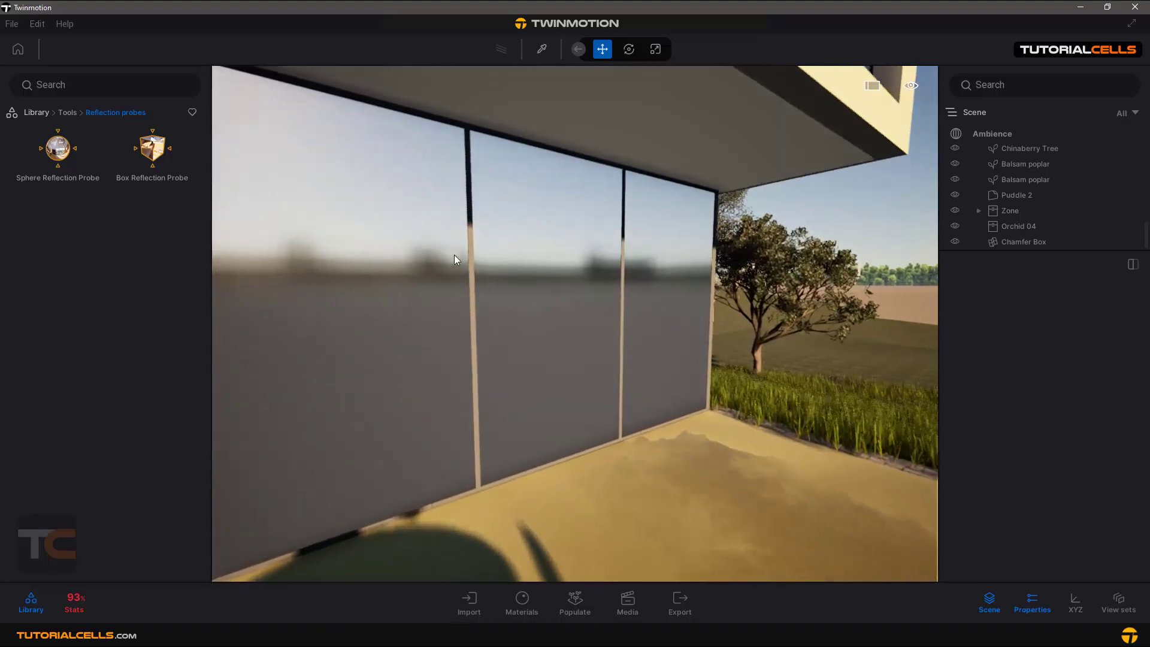
drag(160, 156, 583, 441)
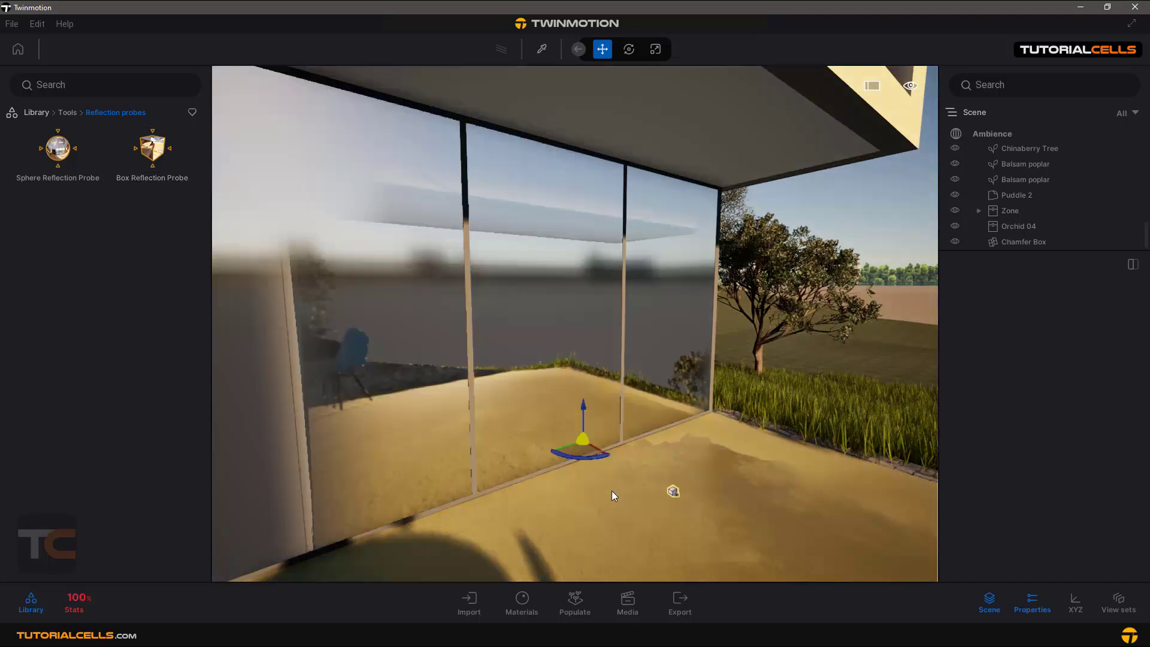
drag(612, 491, 596, 488)
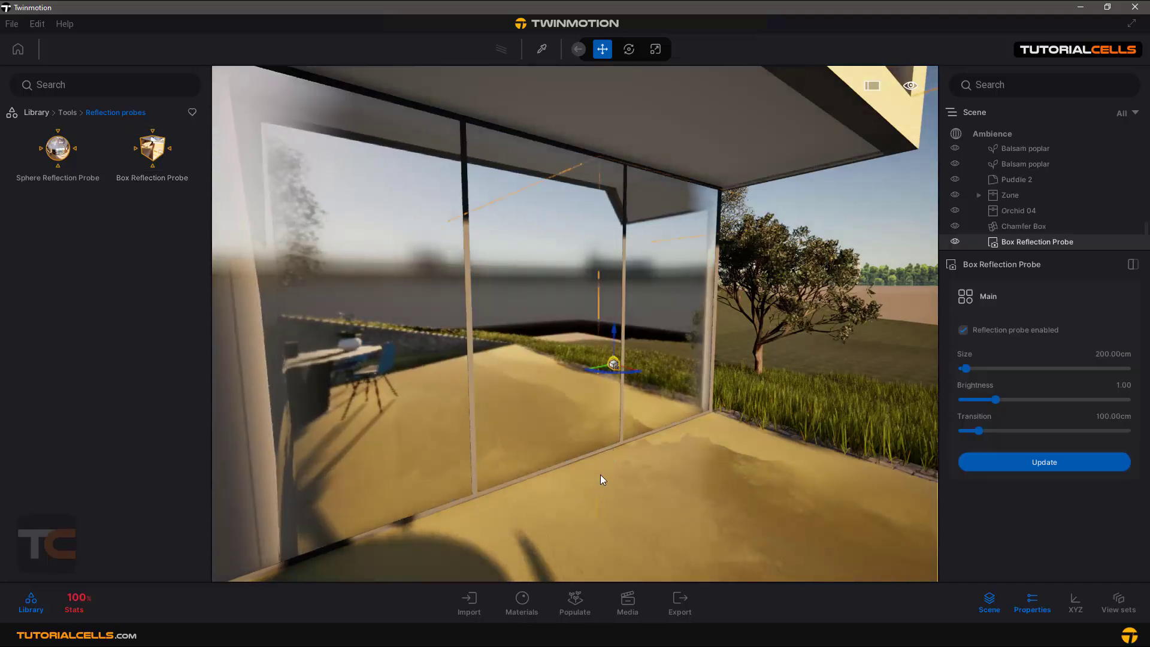
Step: Examine the glass wall from near and far to check the area of reflections covered by the box reflection probe
right_drag(596, 488, 682, 440)
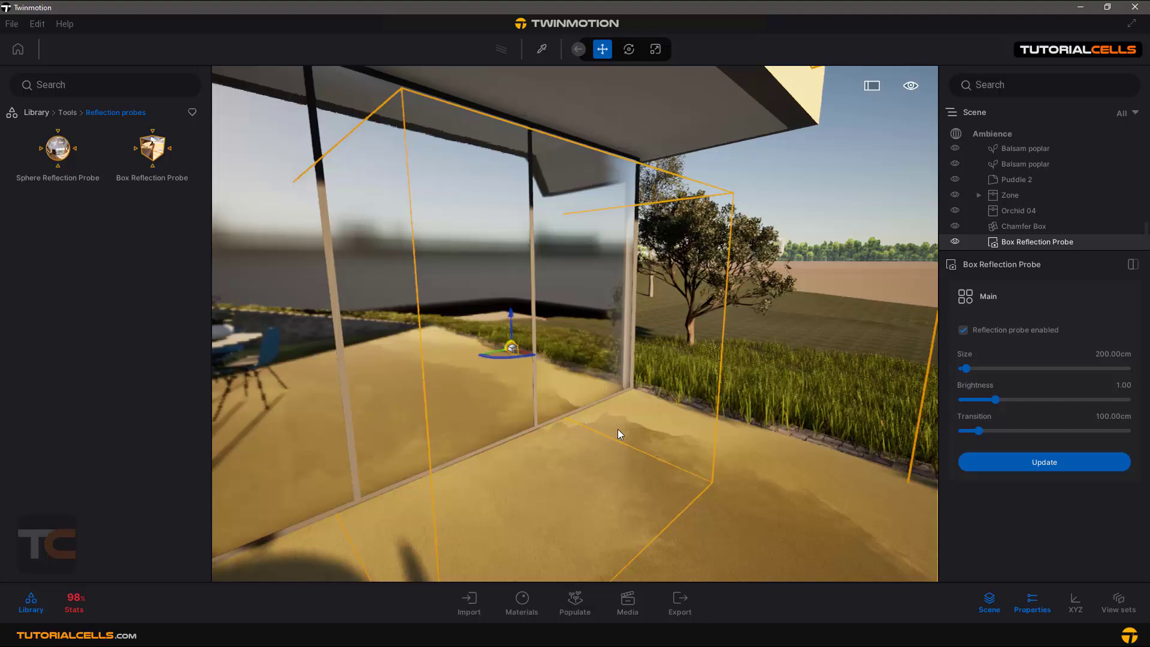
key(Up)
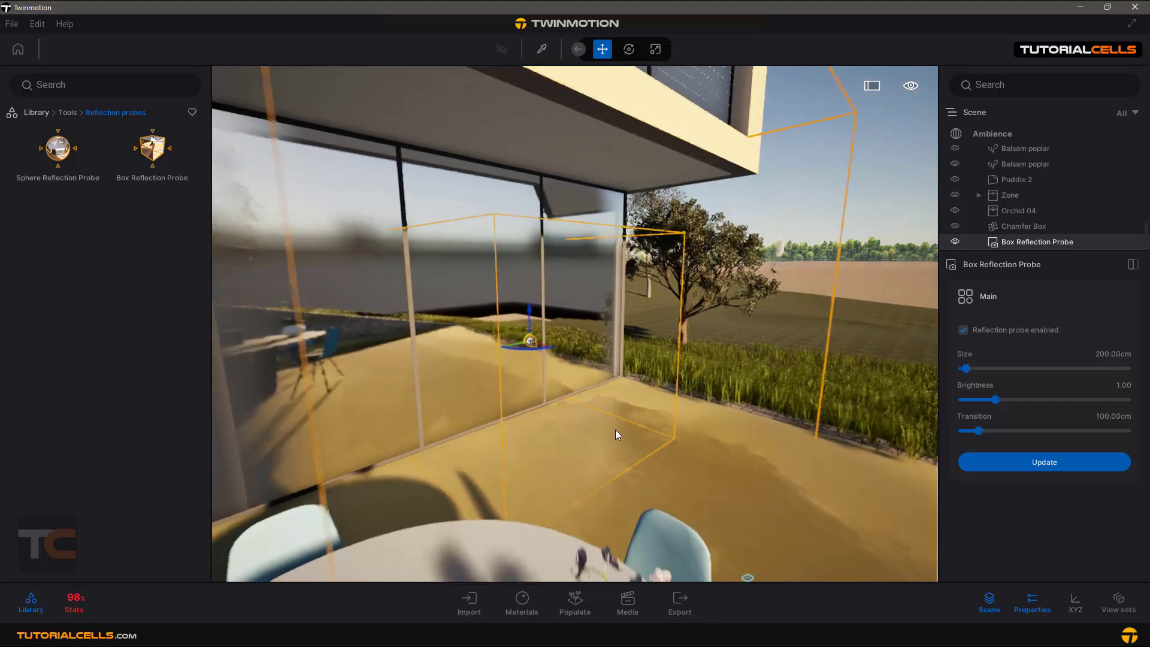
scroll(615, 430, down, 3)
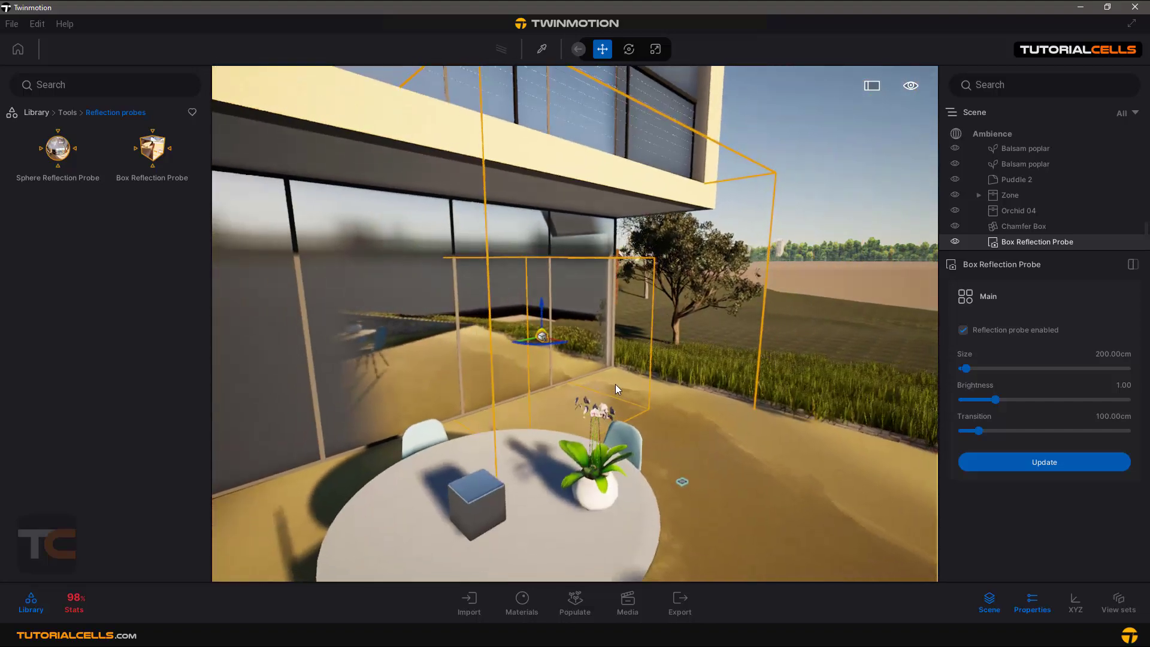
right_drag(710, 323, 607, 341)
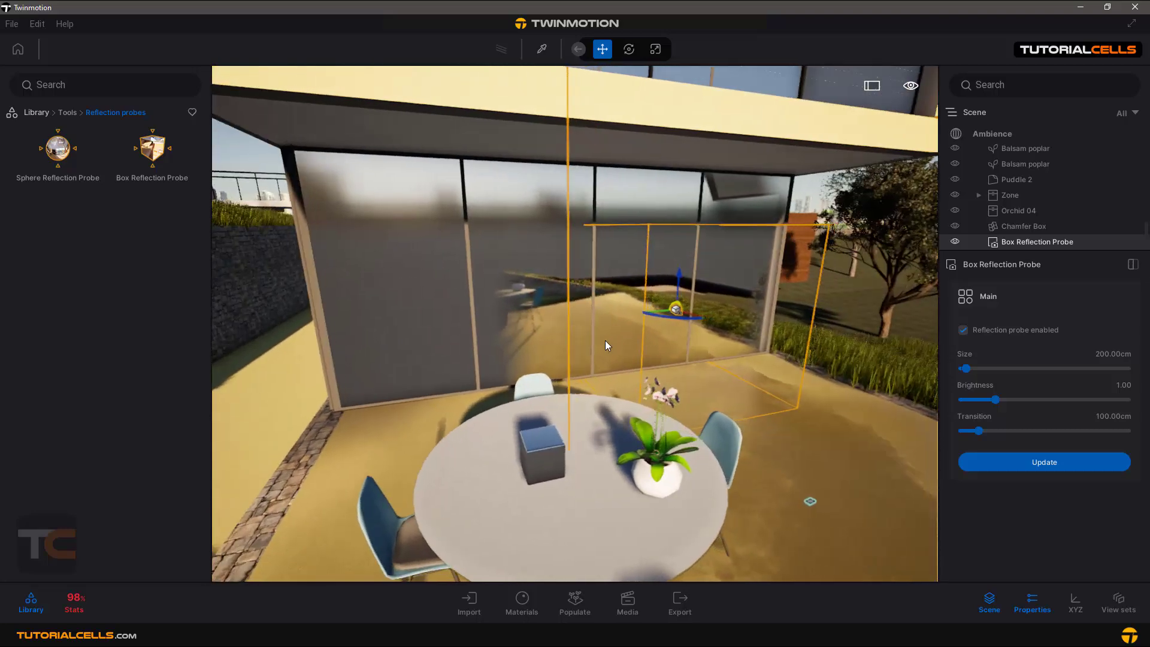
key(s)
key(d)
key(s)
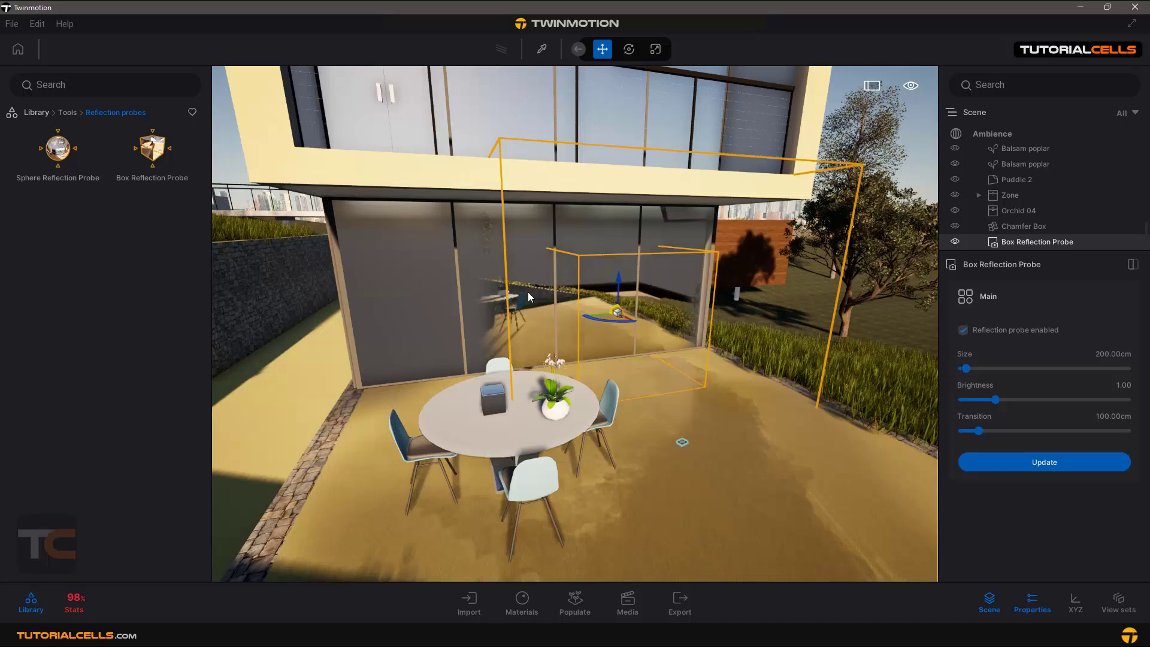
key(w)
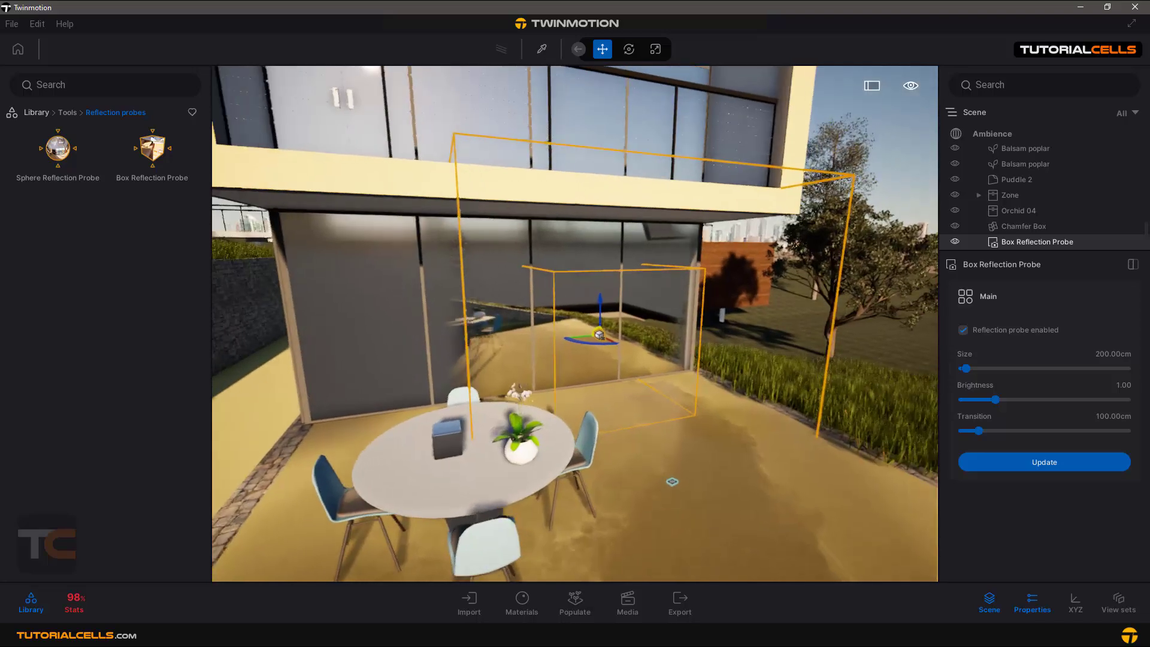
key(Up)
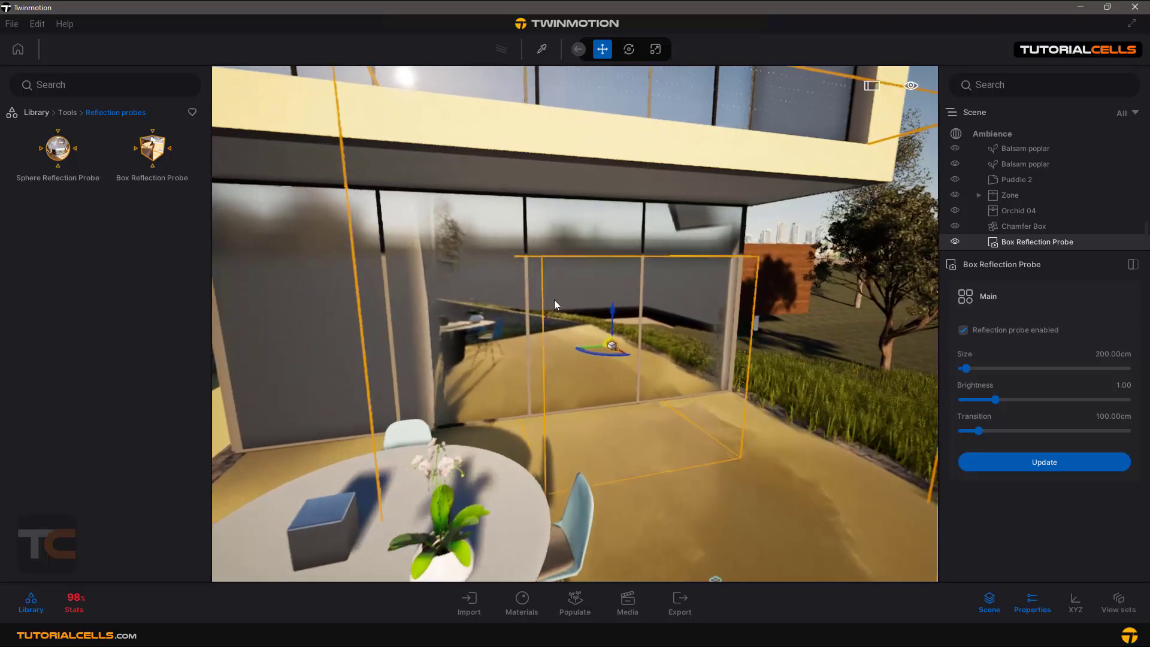
key(Up)
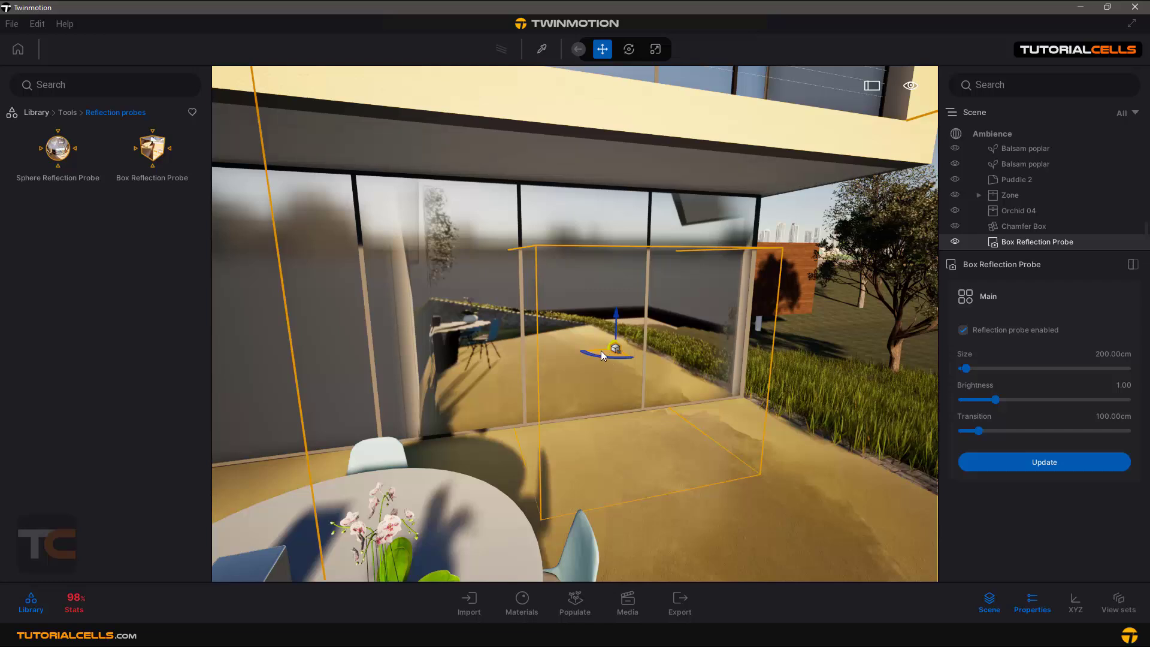
Step: Move the probe along the glass wall to behind the table, and set its size to 207.30 cm after trying sizes up to 582.85 cm
drag(601, 351, 407, 378)
scroll(421, 386, down, 5)
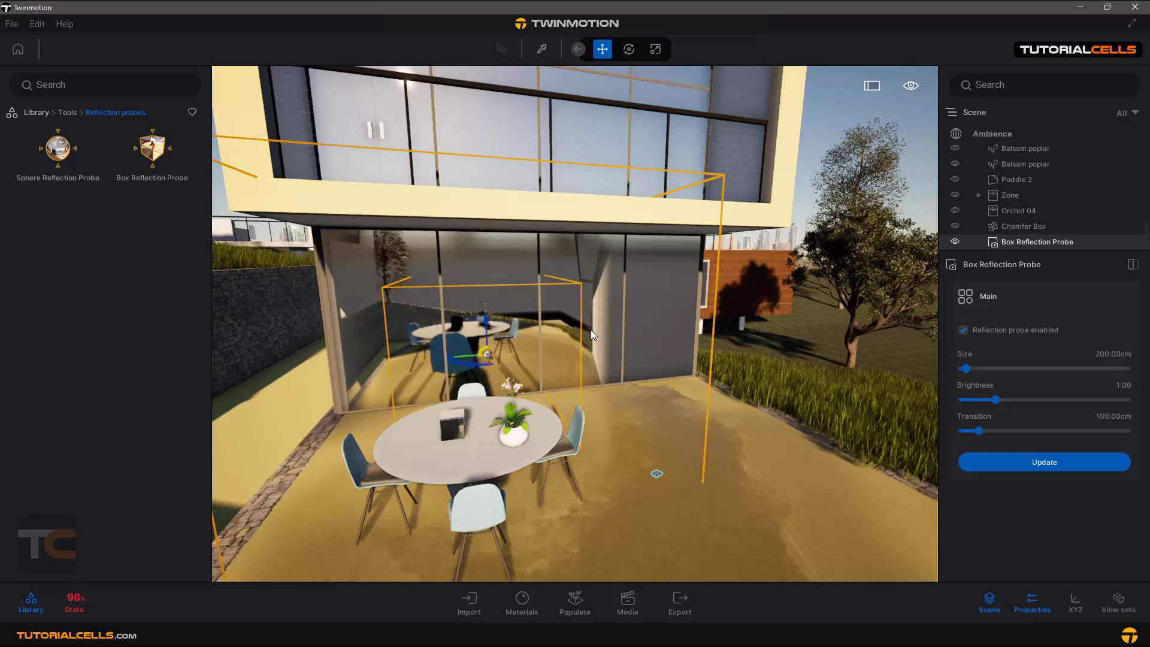
click(972, 369)
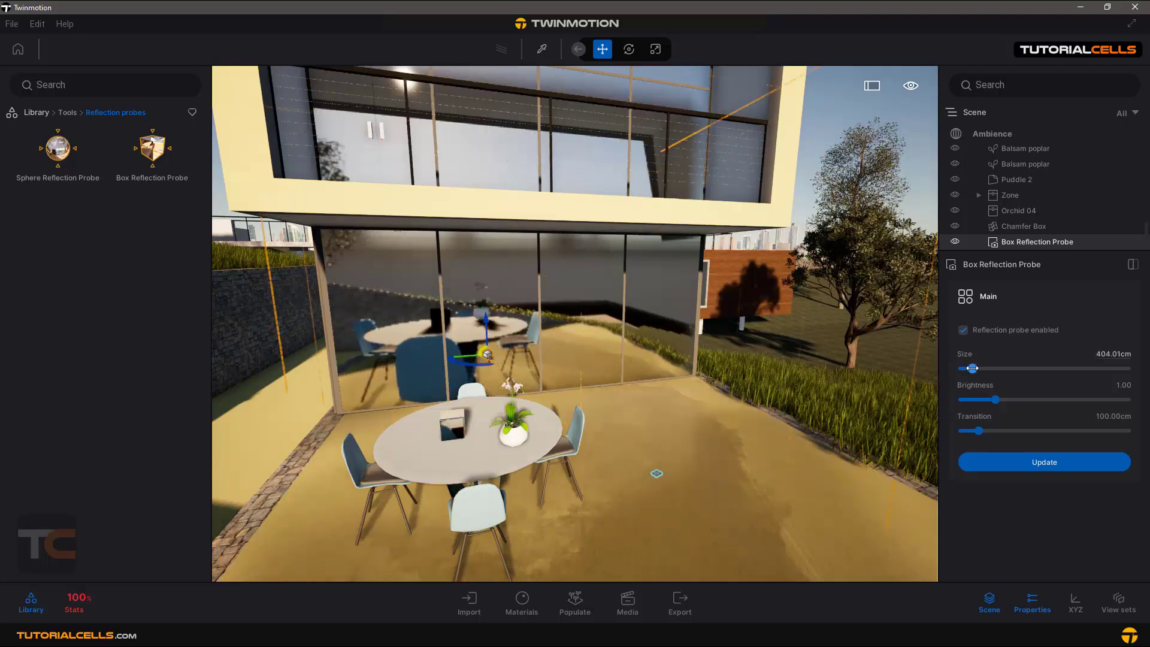
drag(972, 369, 970, 369)
scroll(670, 207, down, 3)
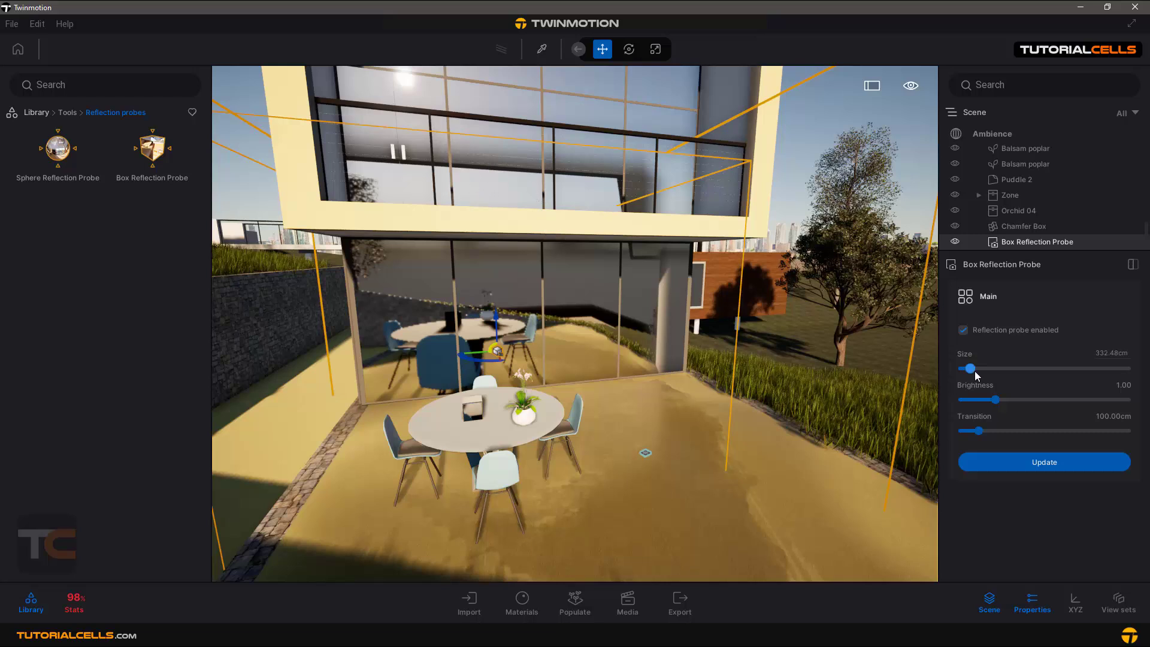
drag(973, 371, 979, 371)
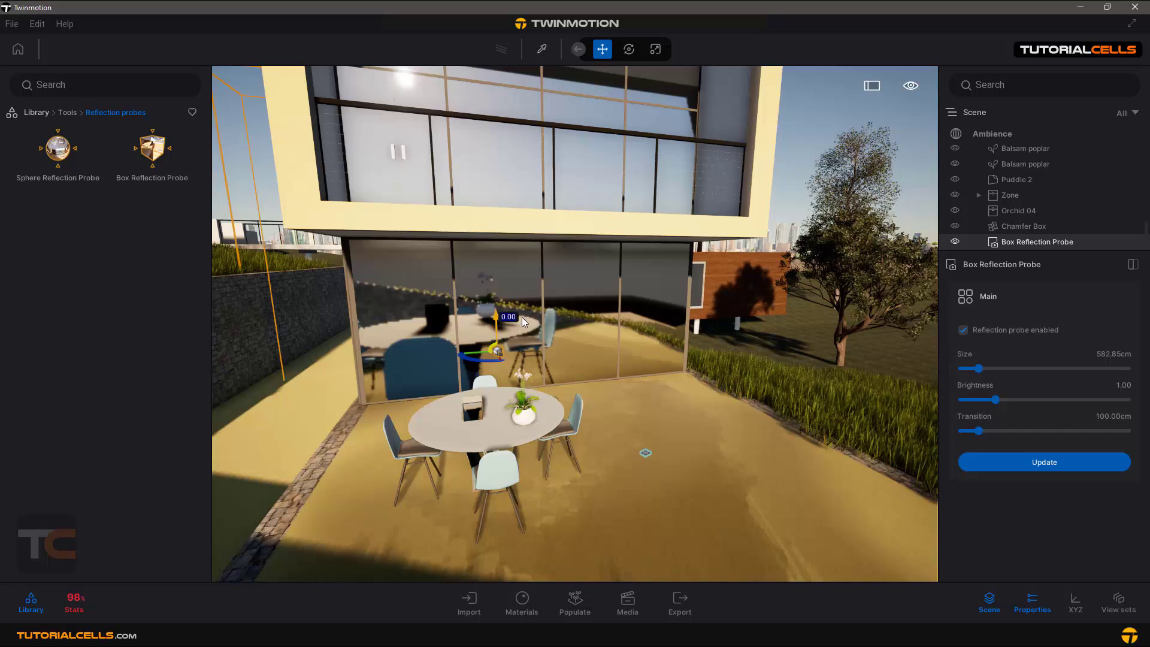
drag(979, 370, 966, 369)
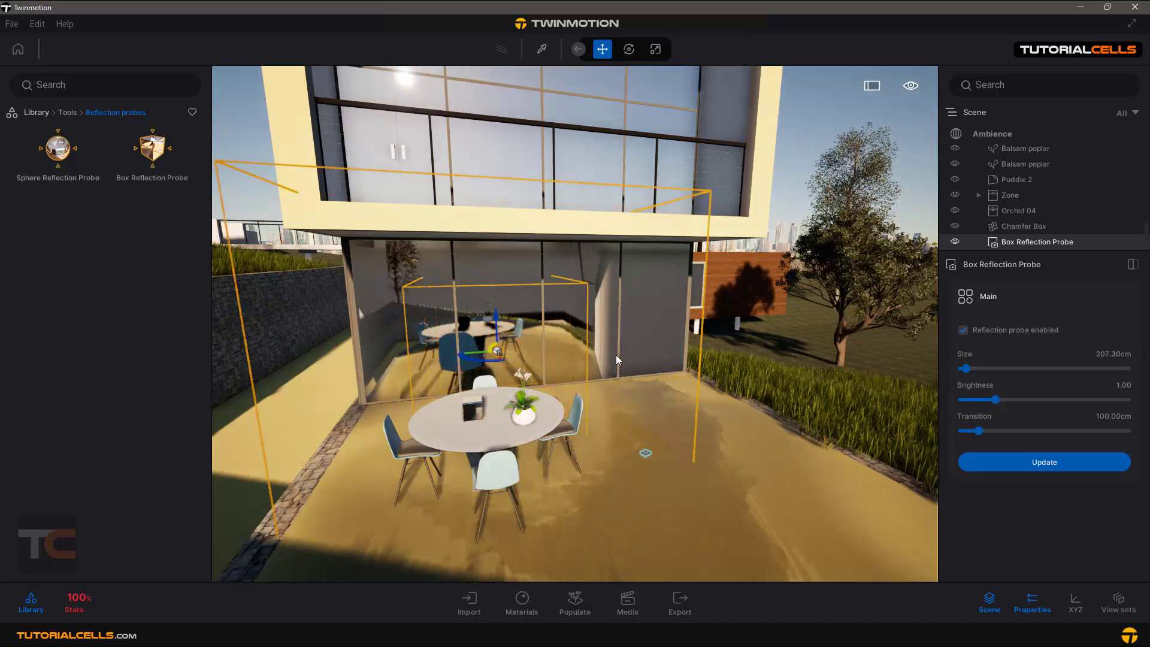
Step: Try to scale the box reflection probe along one axis with the Scale tool
click(654, 49)
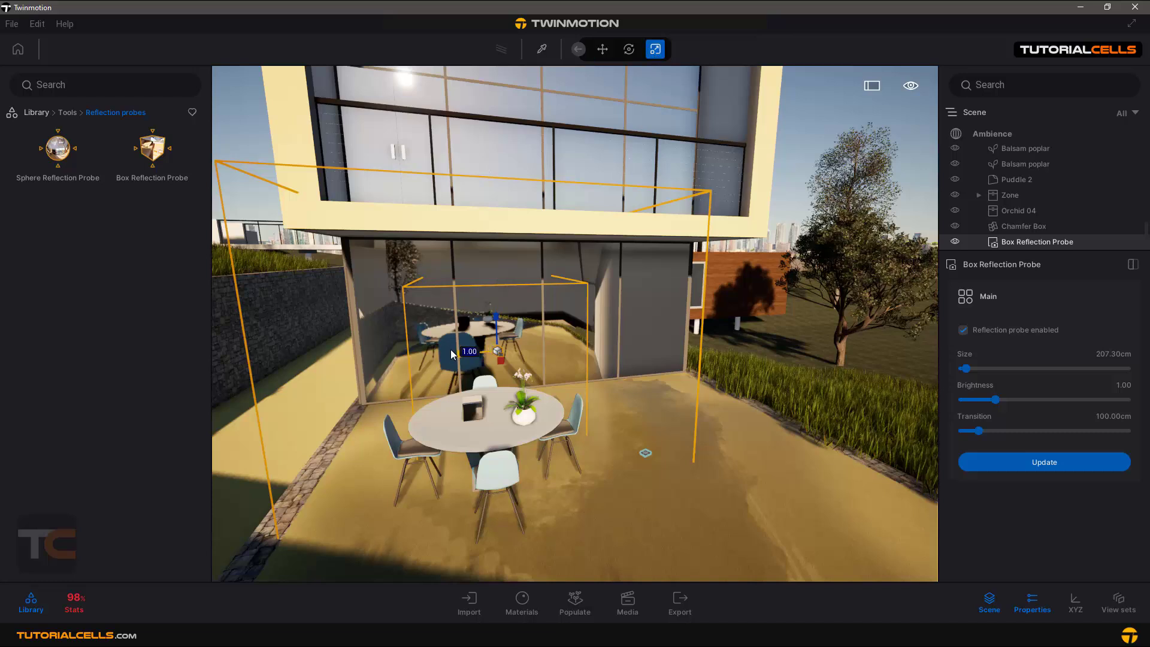
drag(401, 351, 368, 355)
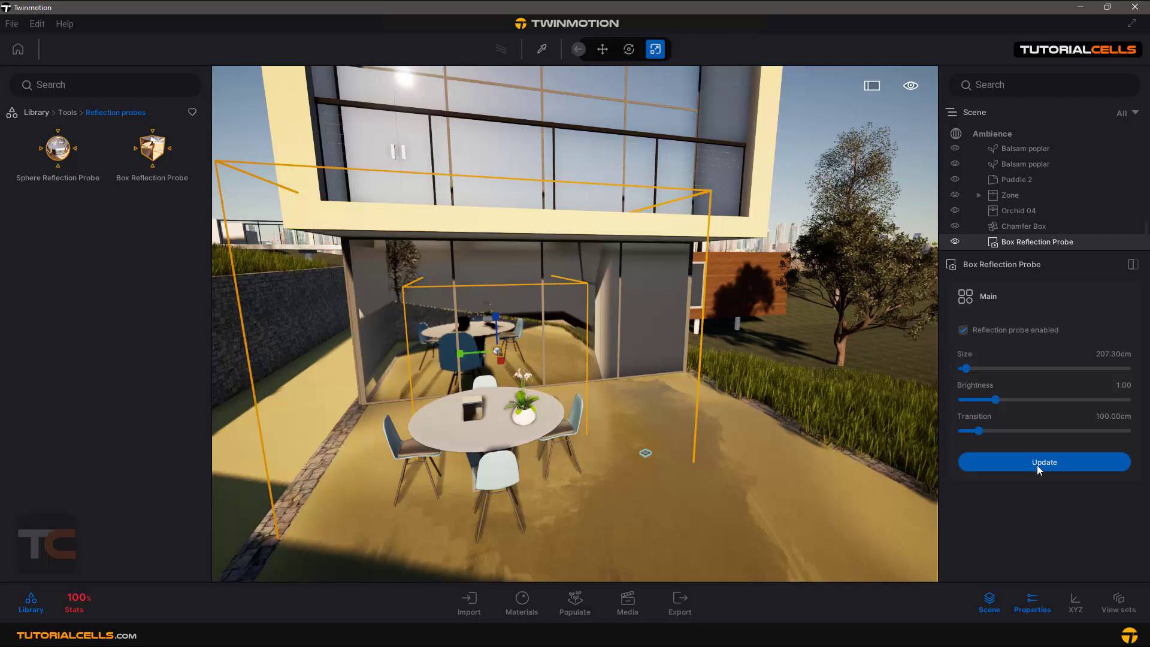
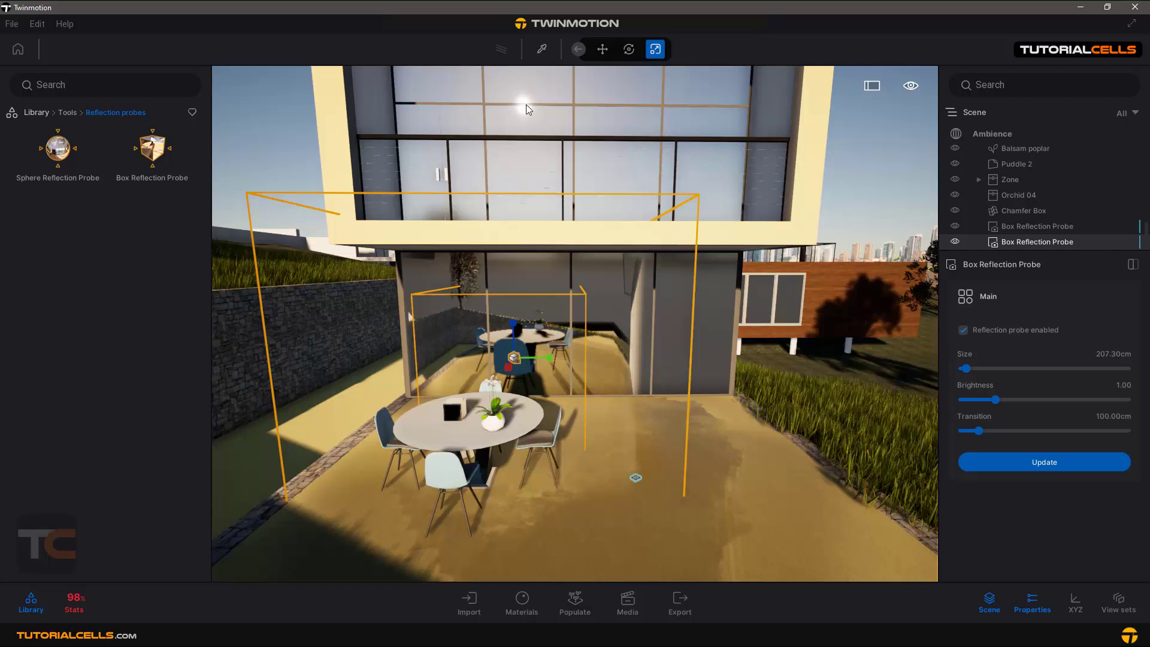
Step: Move the duplicate box reflection probe along the glass wall to cover the section away from the table
click(603, 50)
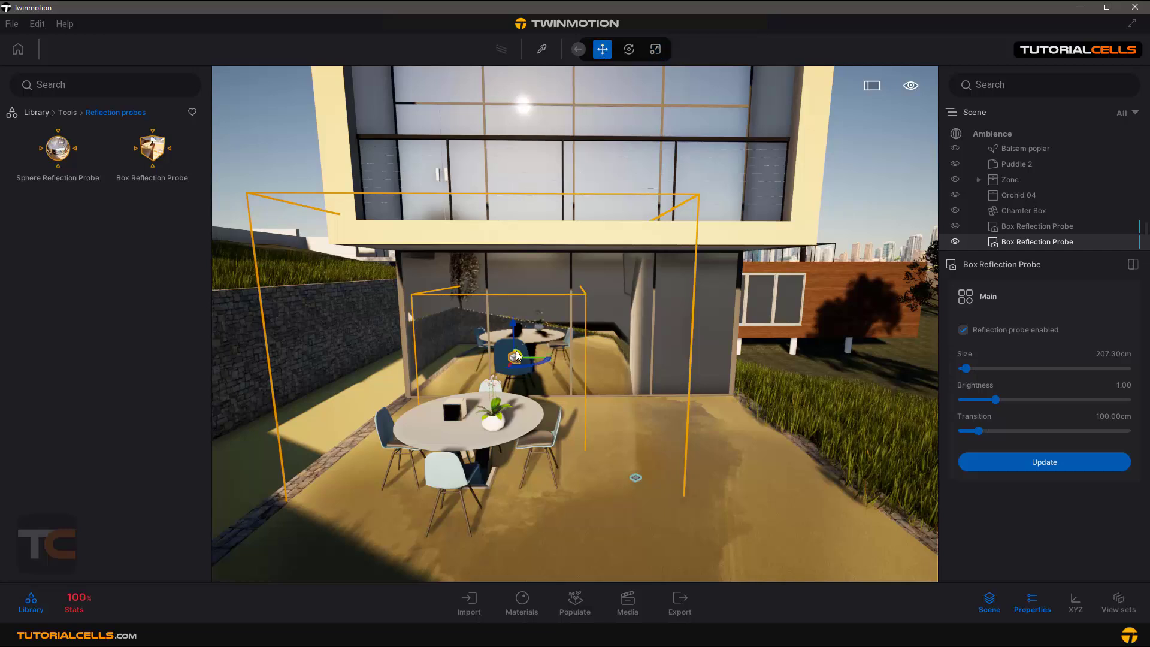
shift+middle_drag(533, 356, 509, 382)
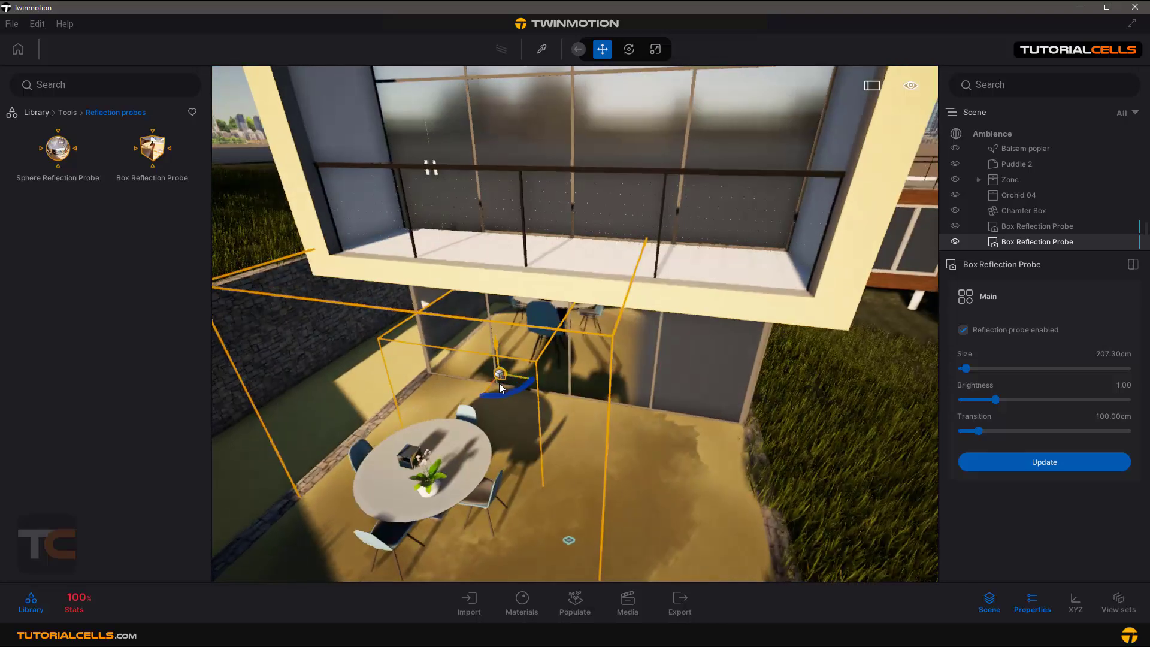
drag(508, 384, 623, 402)
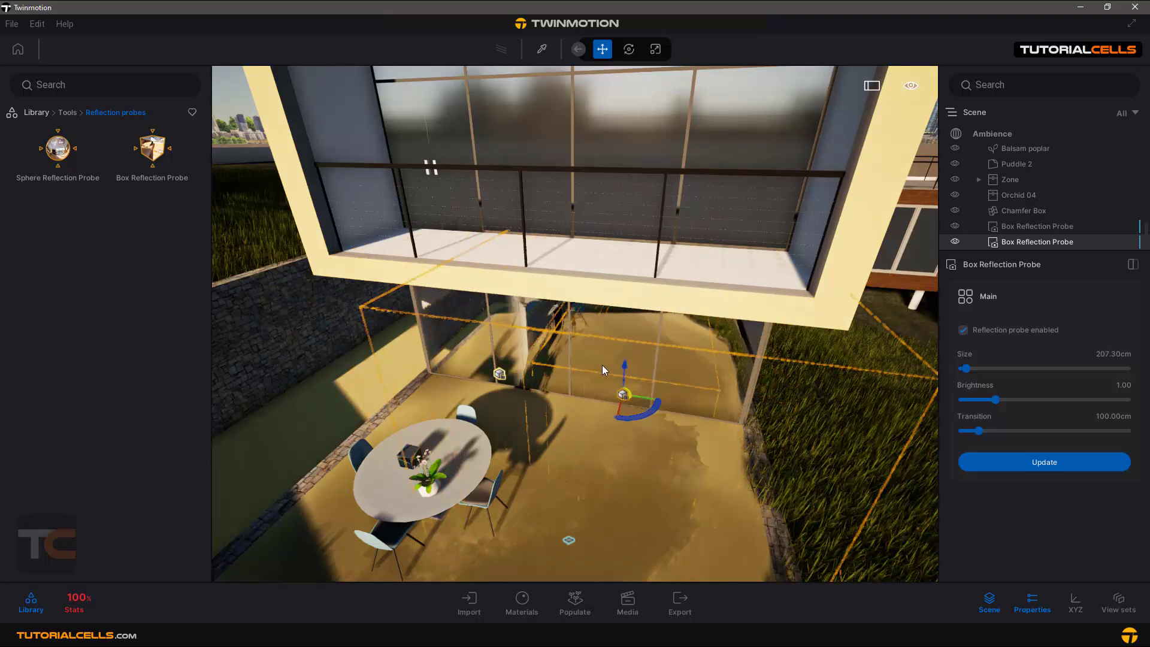
Step: Check how the two probes' reflections meet on the glass wall, and delete the duplicate probe
right_drag(602, 365, 694, 345)
key(q)
key(w)
key(w)
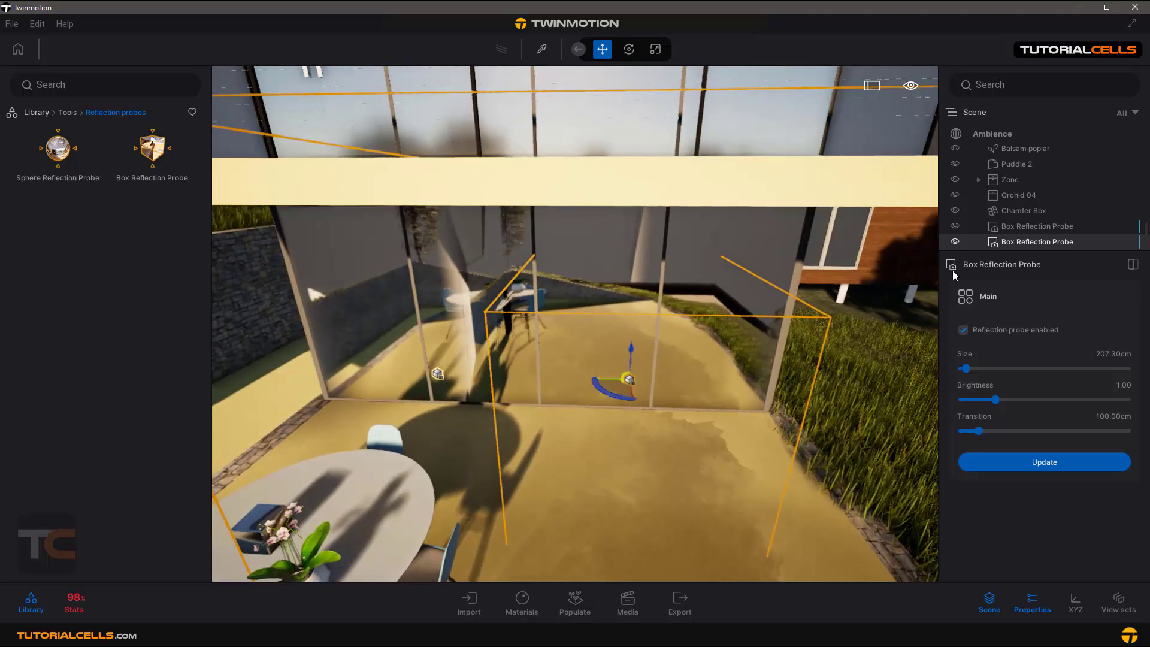
key(Delete)
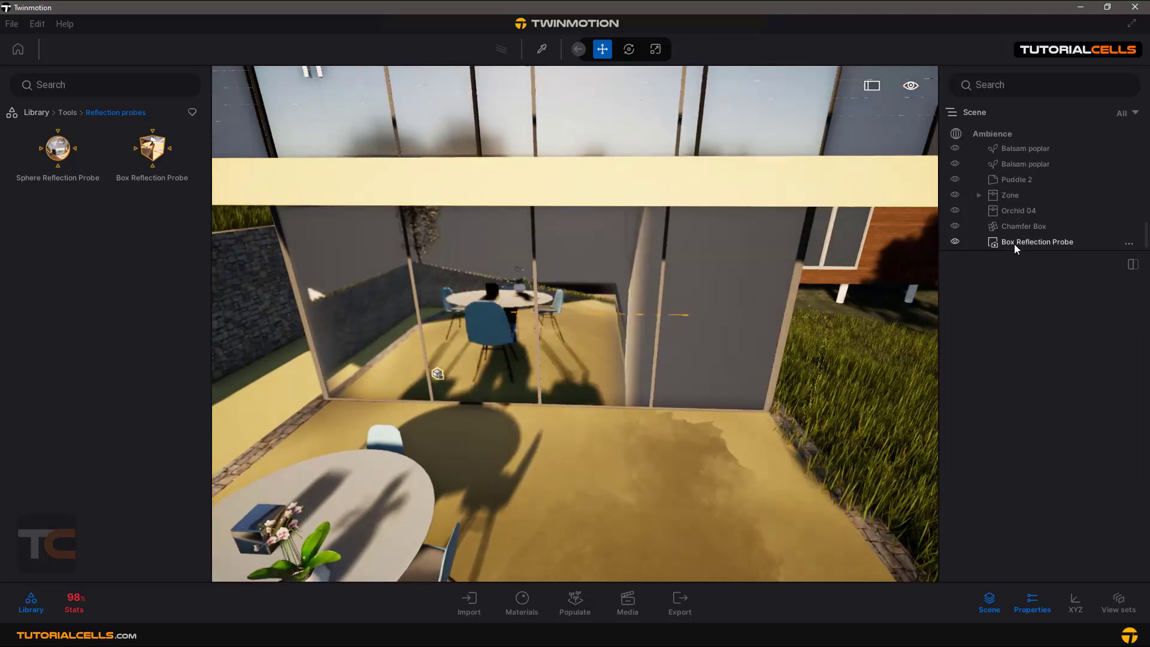
Step: Select the remaining Box Reflection Probe and move it to the middle of the ground-floor glass wall
scroll(534, 373, down, 3)
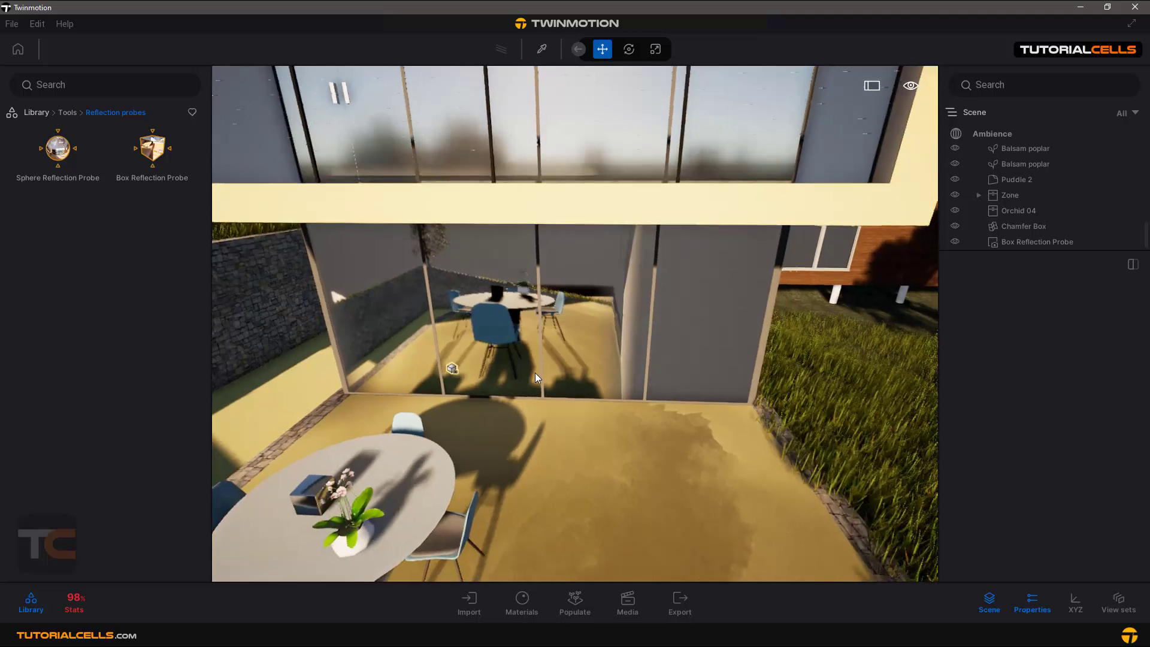
scroll(536, 373, down, 3)
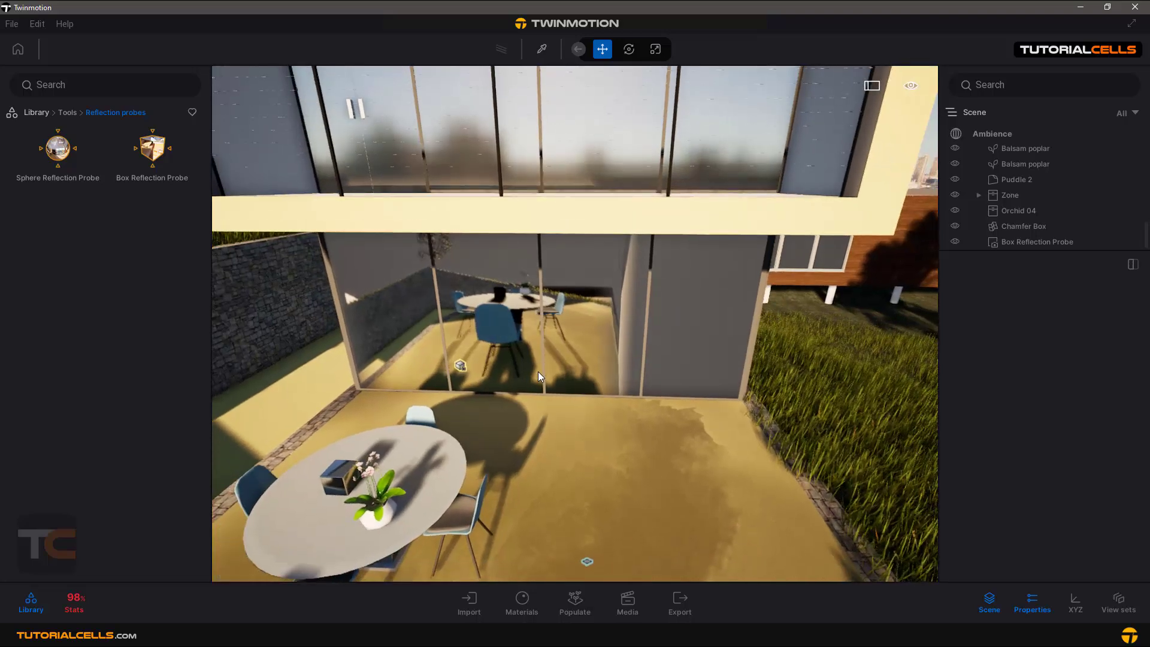
scroll(538, 372, down, 4)
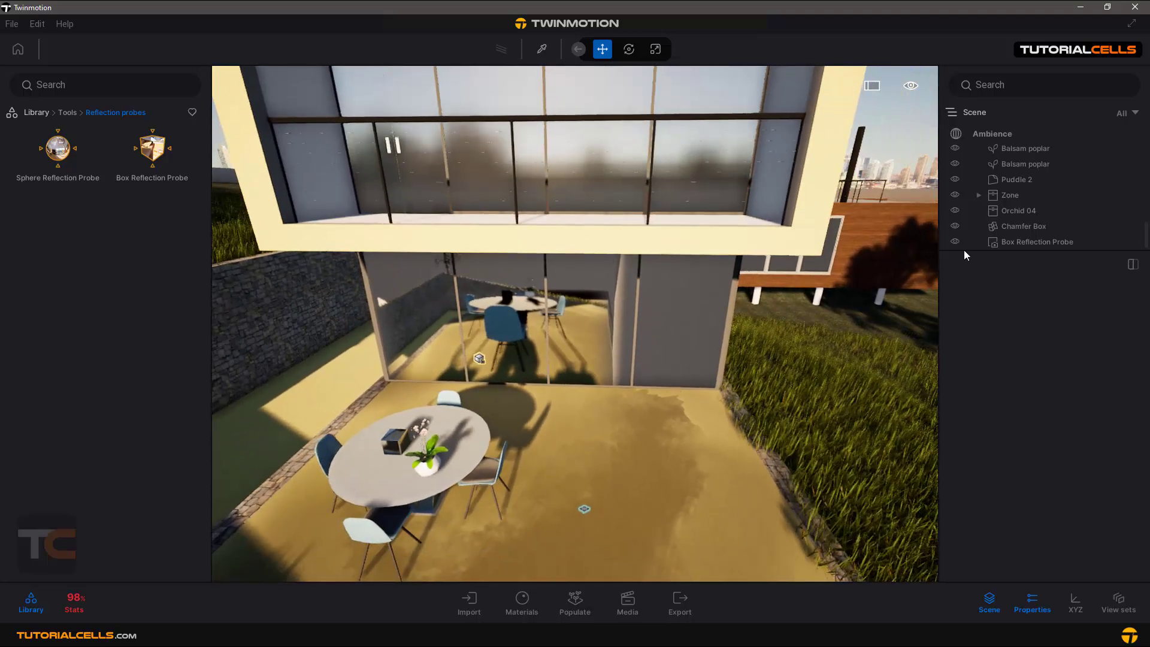
click(1018, 242)
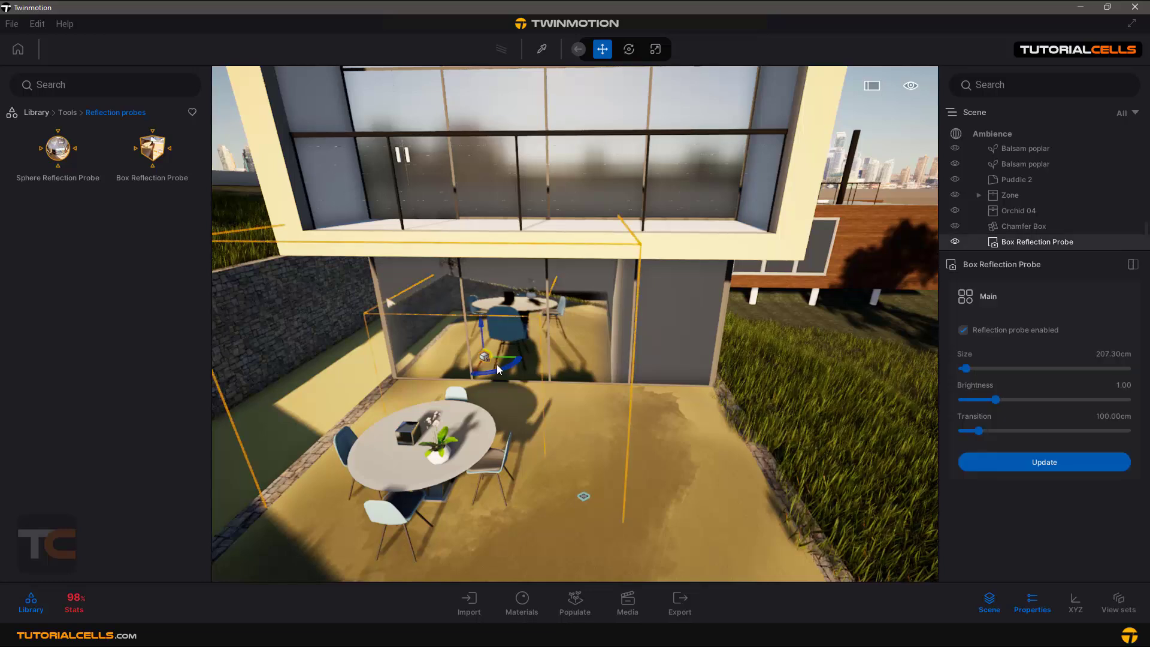
drag(519, 358, 566, 344)
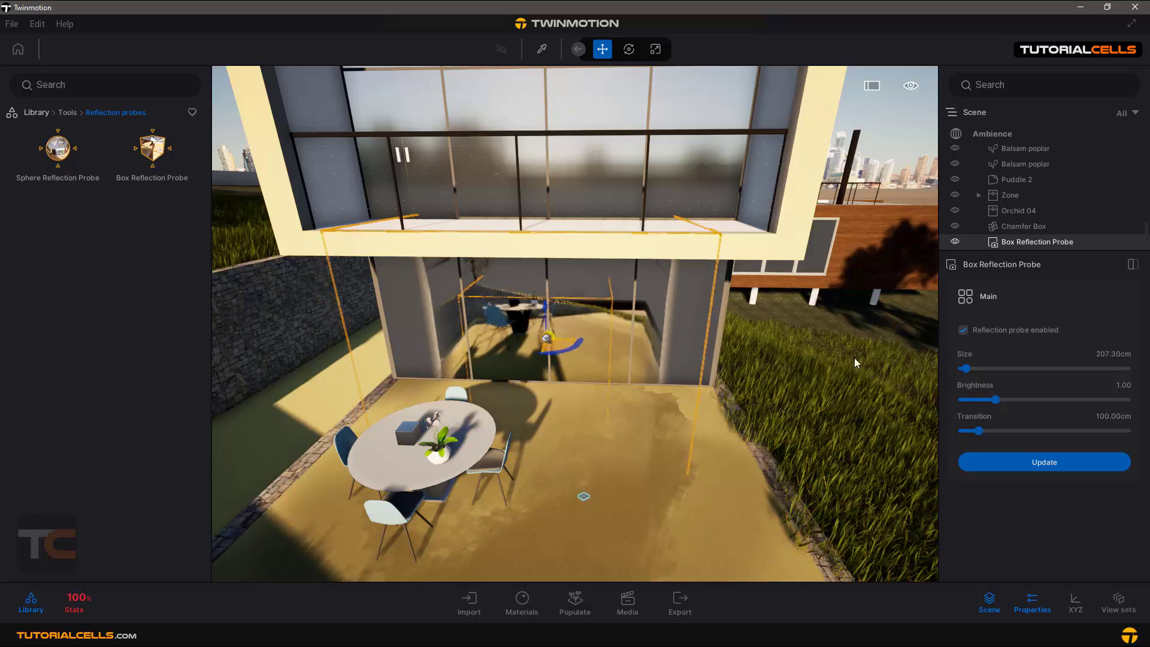
Step: Set the probe's size to 296.72 cm, its brightness to 1.42 and its transition to 21.90 cm
drag(969, 368, 969, 368)
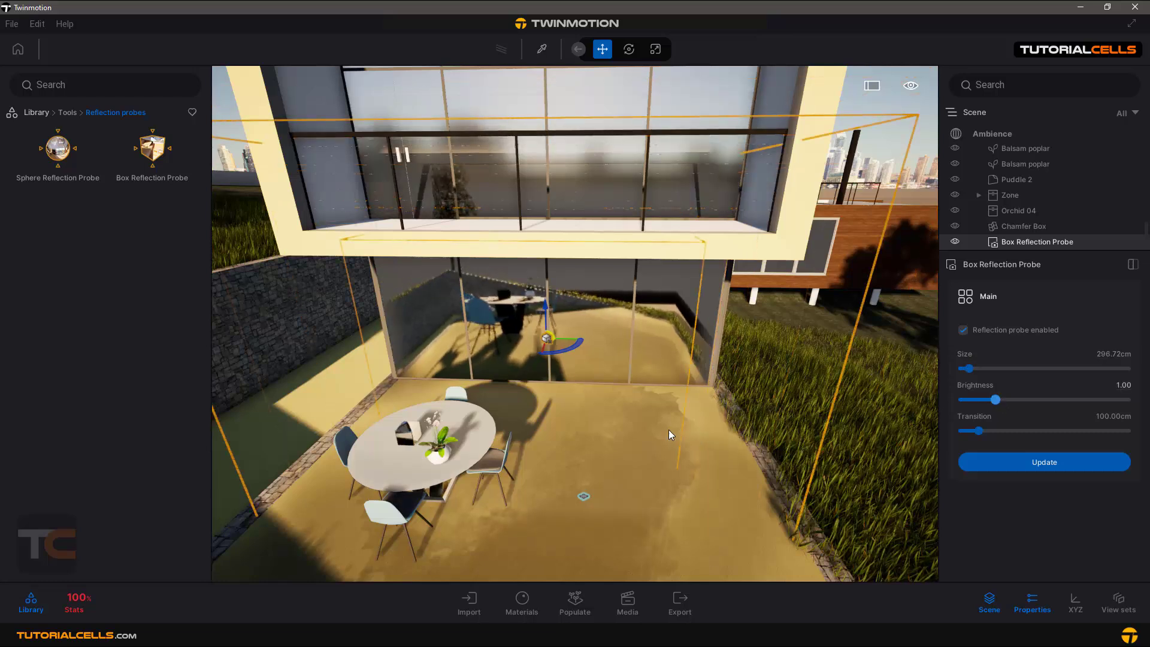
mouse_move(994, 400)
mouse_down()
mouse_move(1055, 400)
mouse_move(1008, 400)
mouse_up()
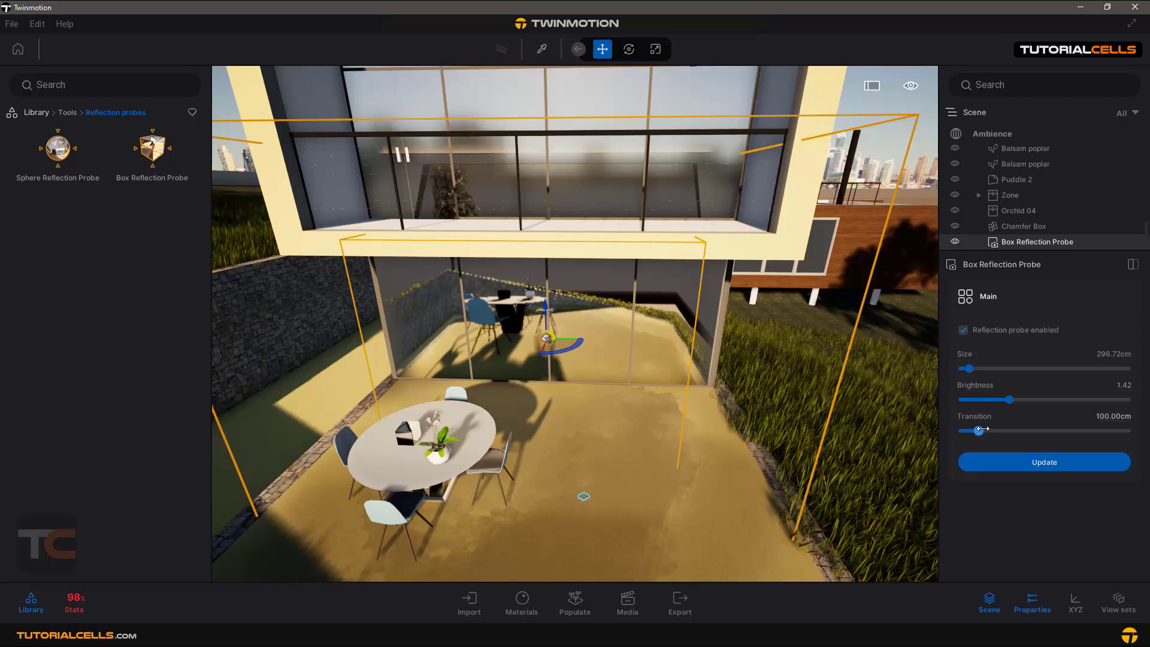
mouse_move(980, 430)
mouse_down()
mouse_move(999, 430)
mouse_move(965, 424)
mouse_up()
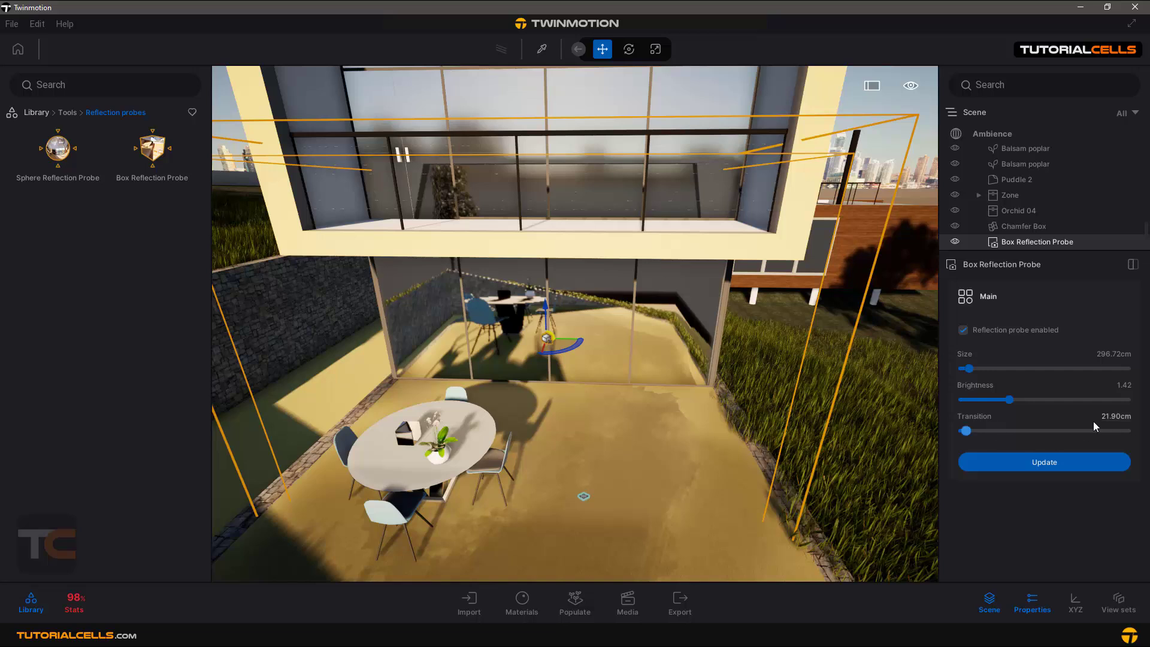
Step: Set the box reflection probe's transition to 0 cm
click(1115, 417)
text(0)
key(Return)
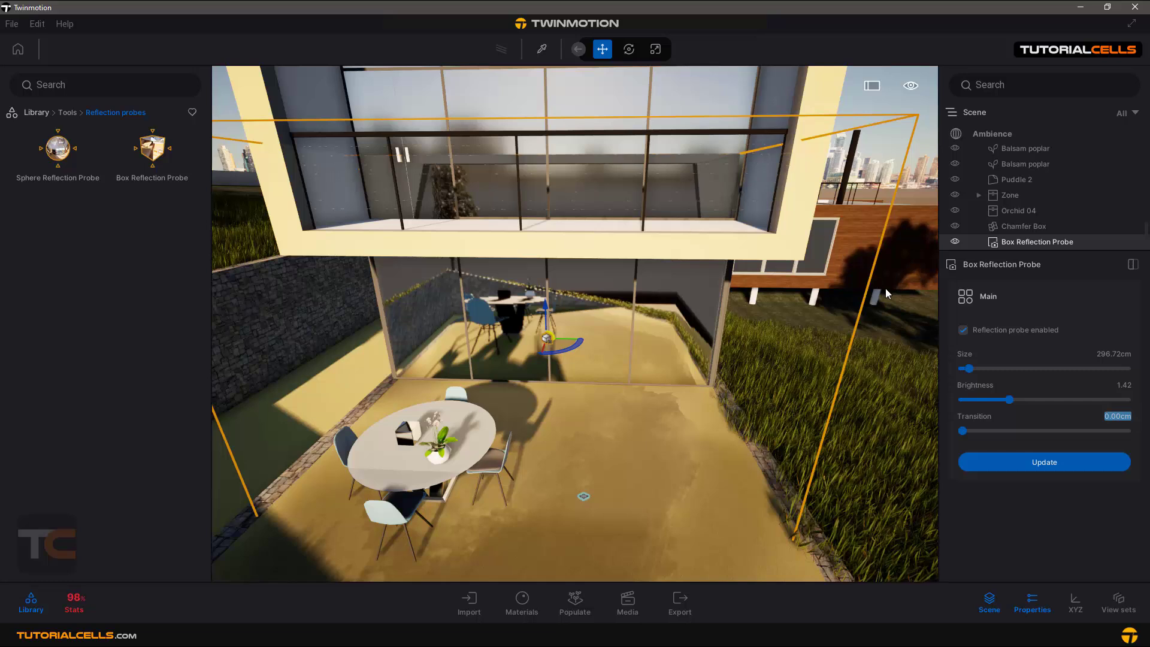
Step: Set the probe's transition to 21.90 cm and reduce its size to 100 cm
click(966, 433)
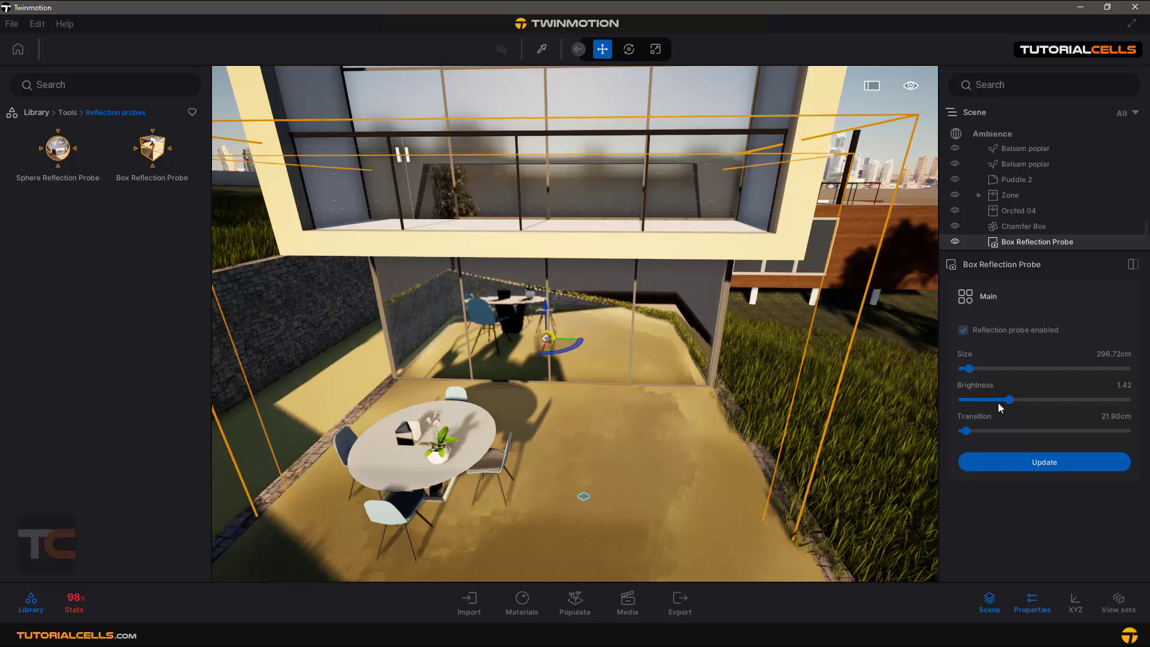
drag(967, 368, 958, 367)
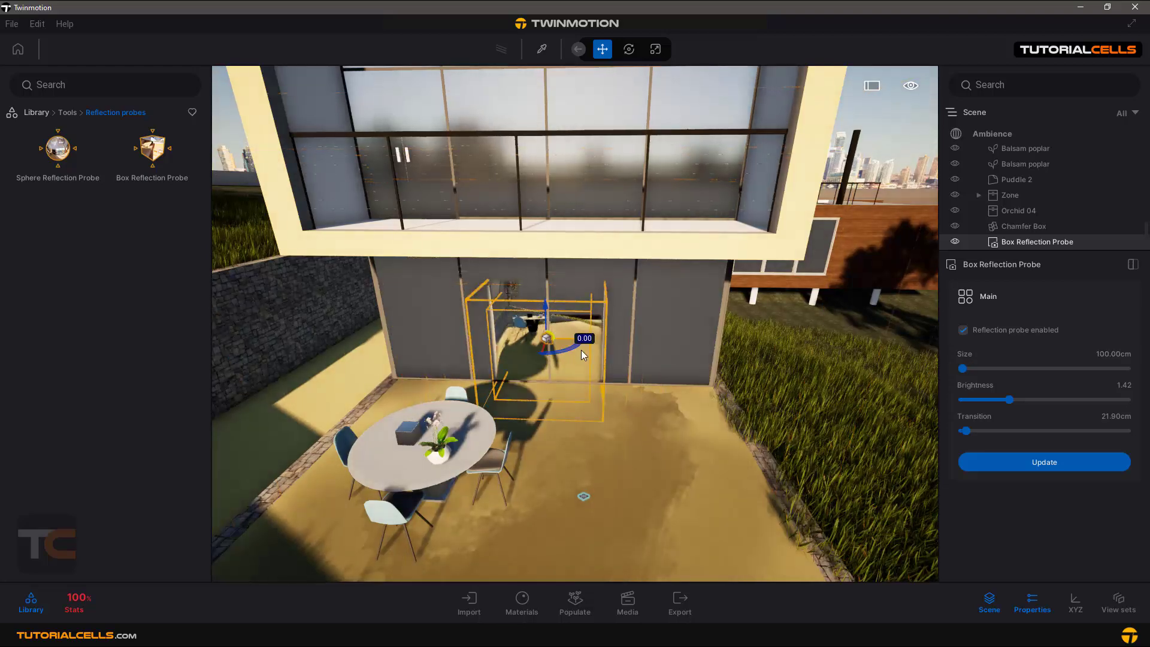
Step: Set the box reflection probe's size to 200 cm and its transition to 51.09 cm
scroll(581, 350, up, 5)
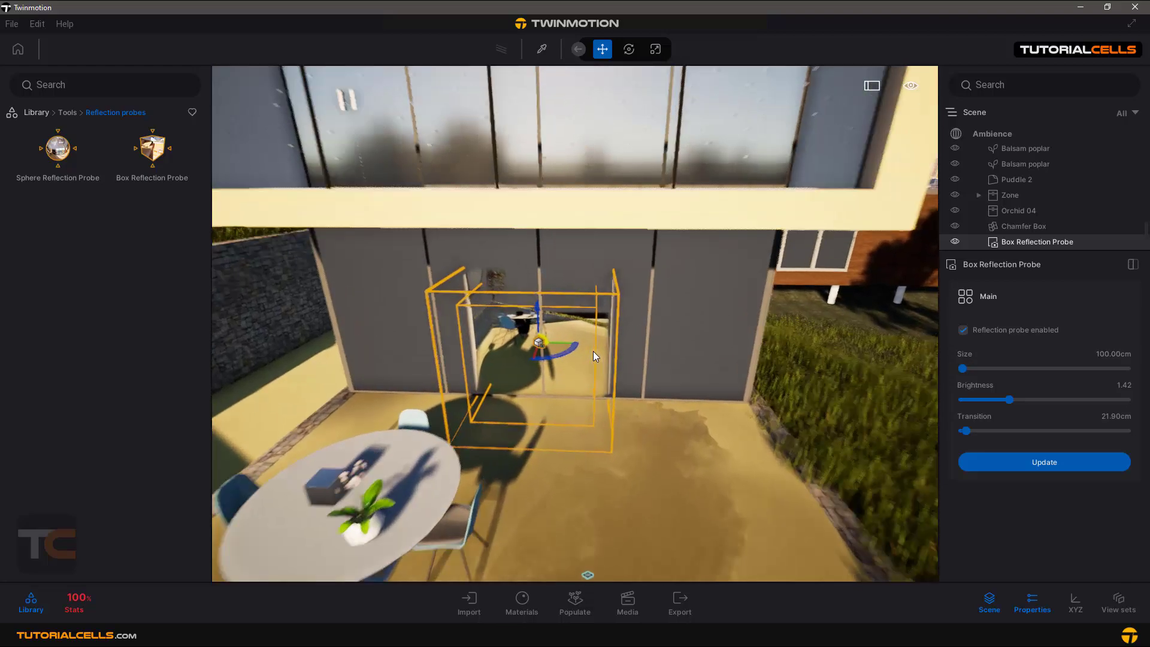
scroll(594, 351, up, 3)
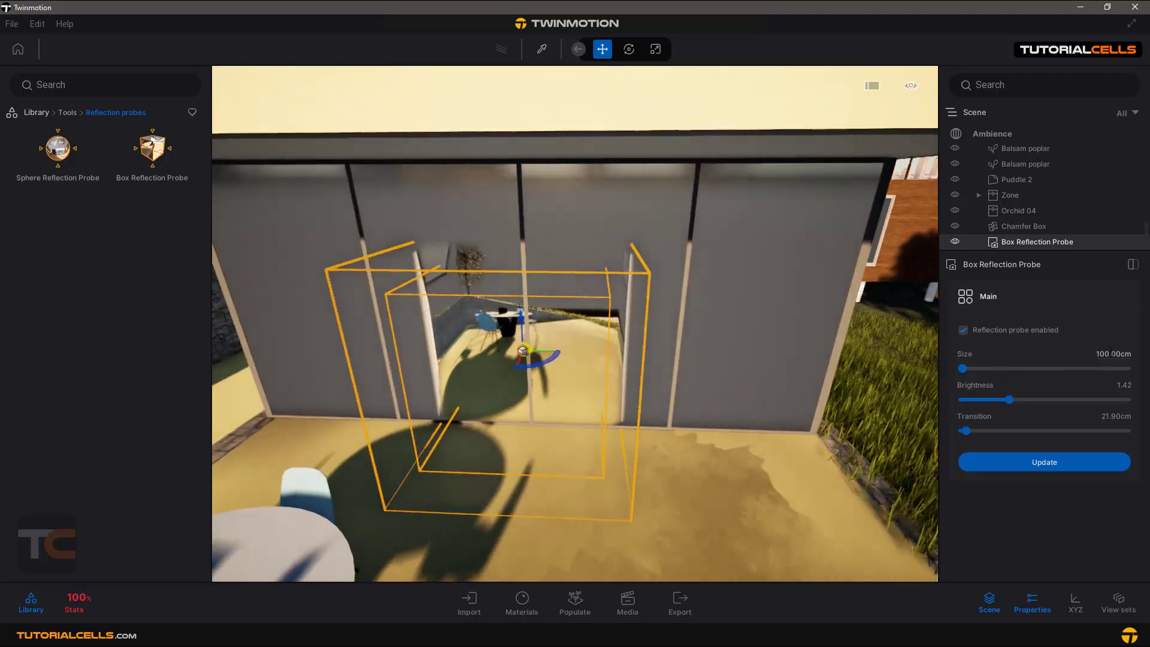
click(1111, 353)
text(200)
key(Return)
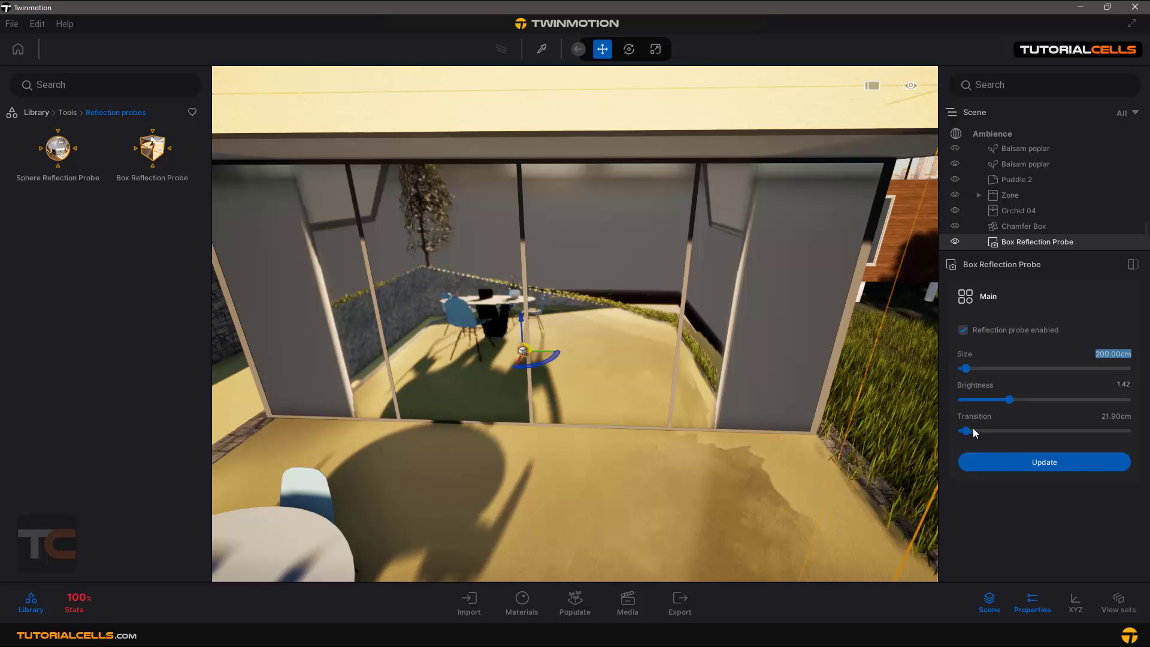
drag(969, 430, 984, 430)
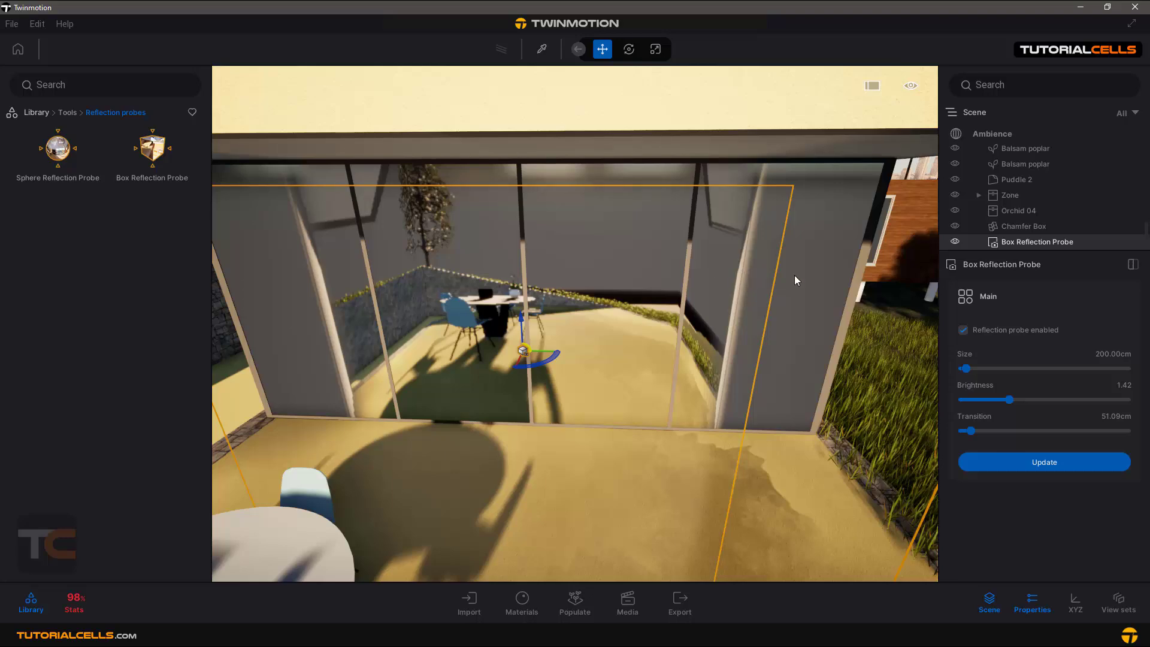
Step: Reduce the transition of the box reflection probe at the ground-floor glass wall to 0 cm
scroll(762, 279, down, 5)
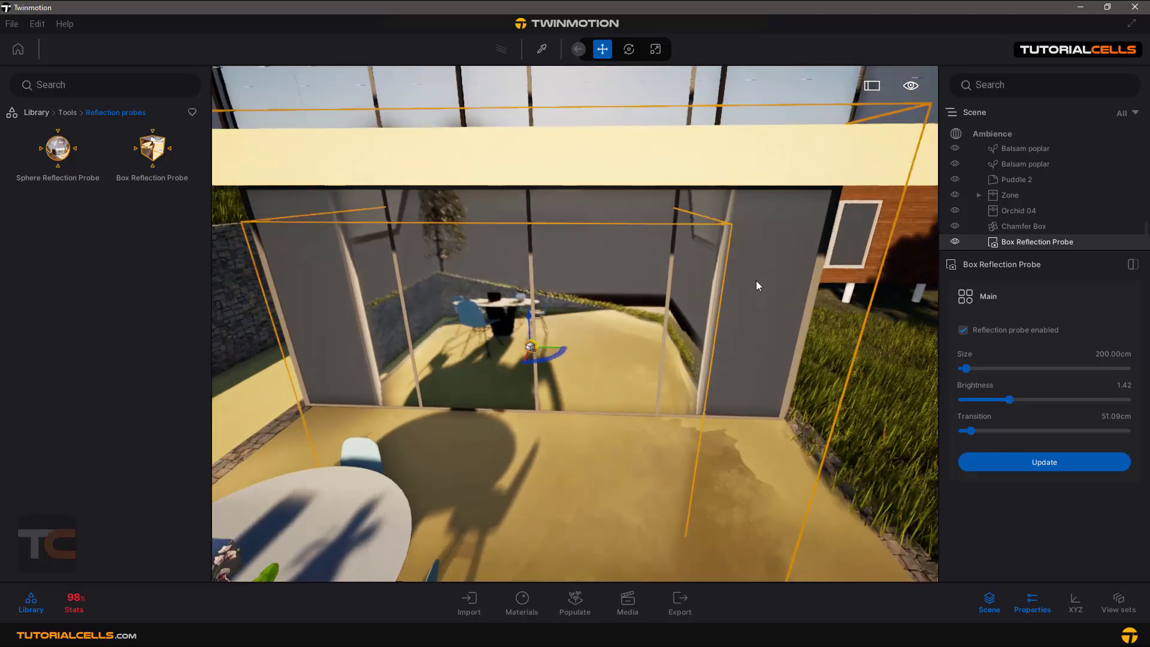
scroll(753, 282, down, 2)
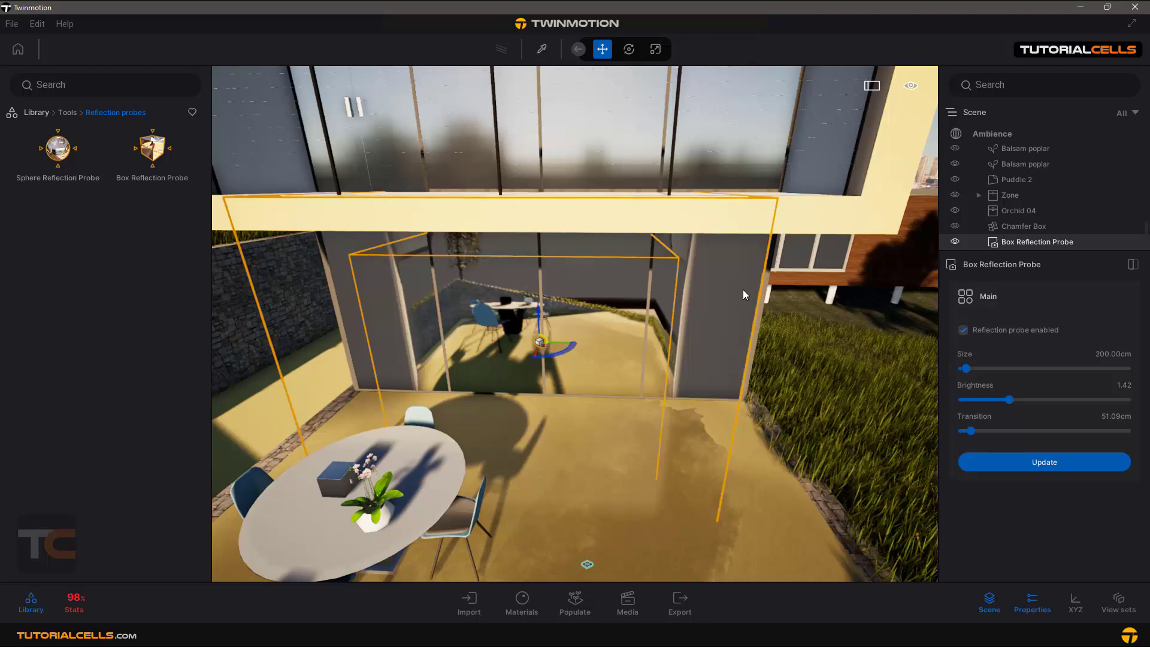
right_drag(727, 315, 697, 318)
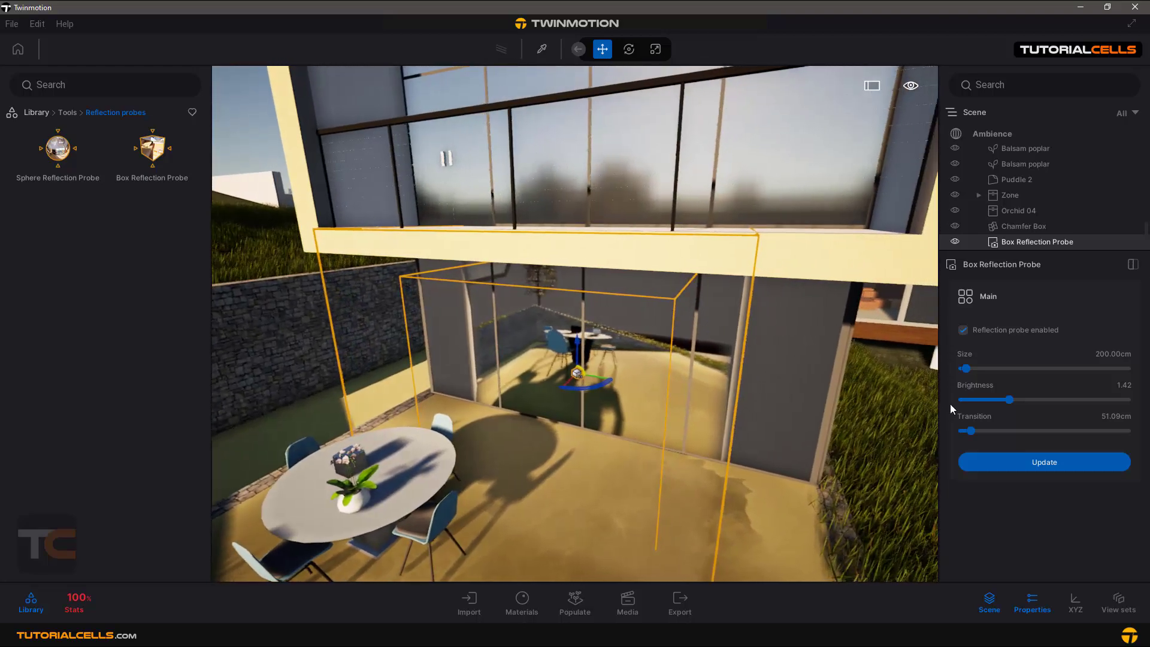
click(1116, 415)
text(0)
key(Return)
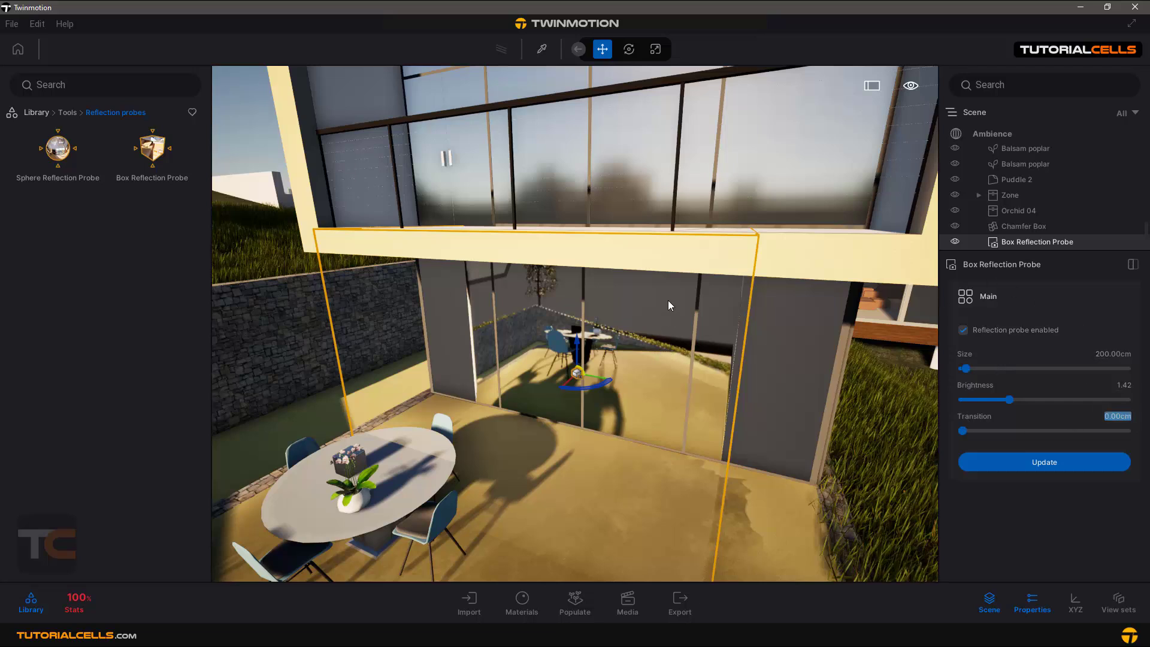
Step: Place a Sphere Reflection Probe on the terrace floor in front of the glass wall, beside the dining table
text(aaaaaaaaaaaaaaaaaaa)
right_drag(626, 289, 583, 272)
drag(583, 272, 574, 257)
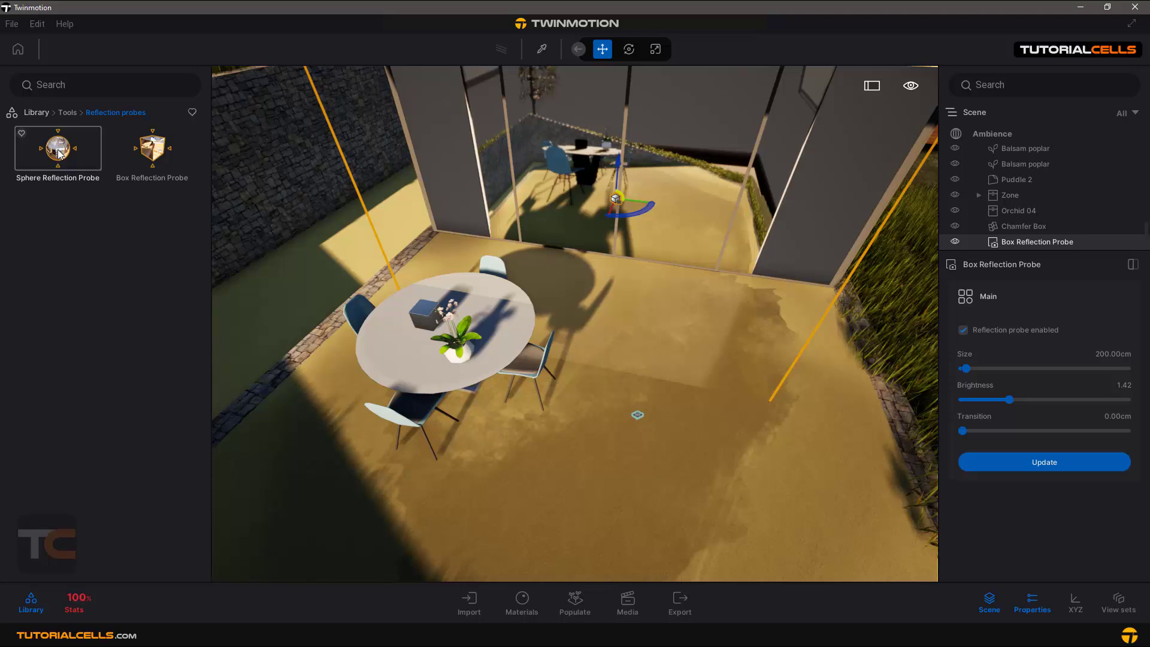
drag(60, 153, 606, 503)
click(612, 441)
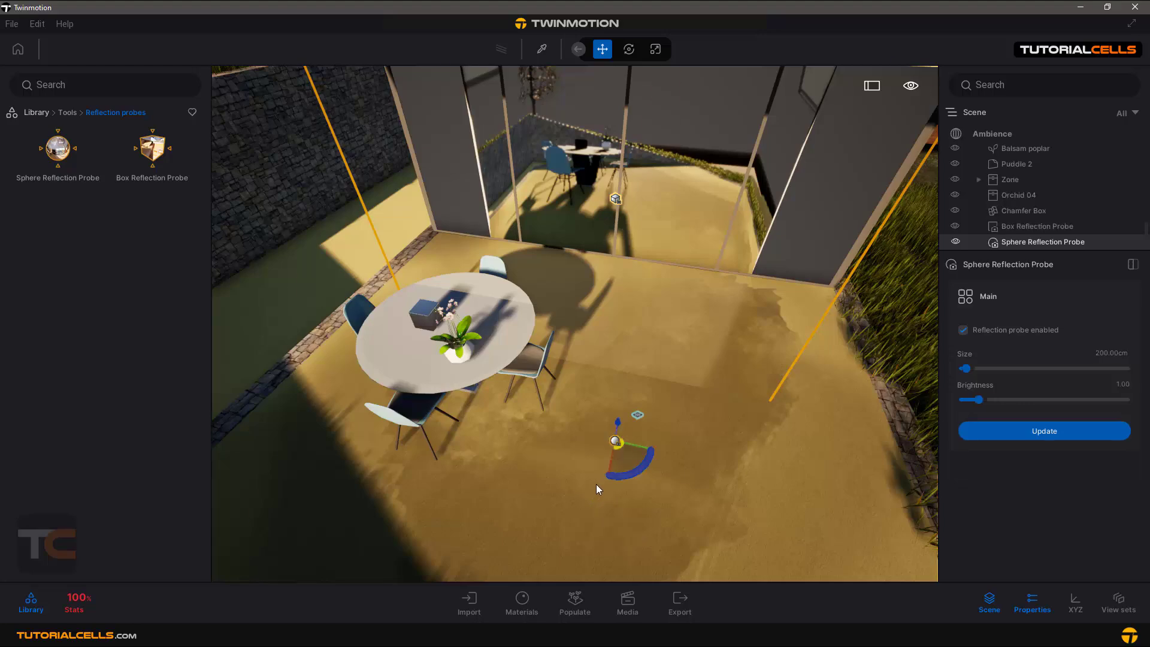
Step: View the sphere probe's range across the terrace and delete the probe
scroll(598, 481, down, 2)
scroll(600, 486, down, 3)
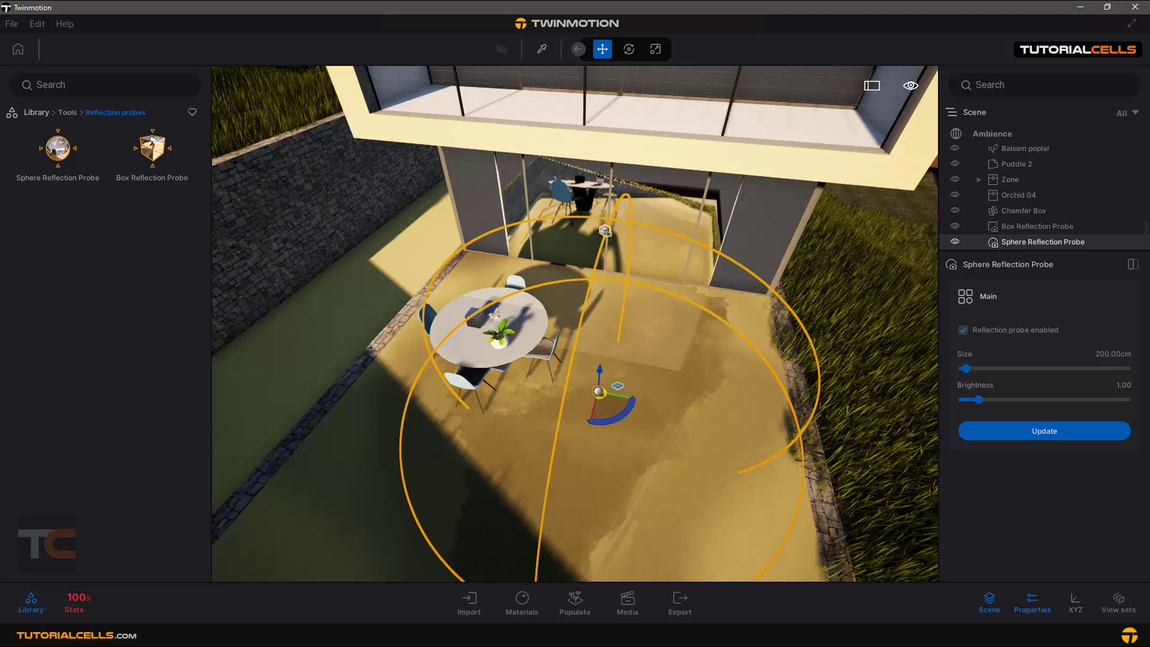
right_drag(575, 323, 644, 131)
right_drag(723, 277, 728, 288)
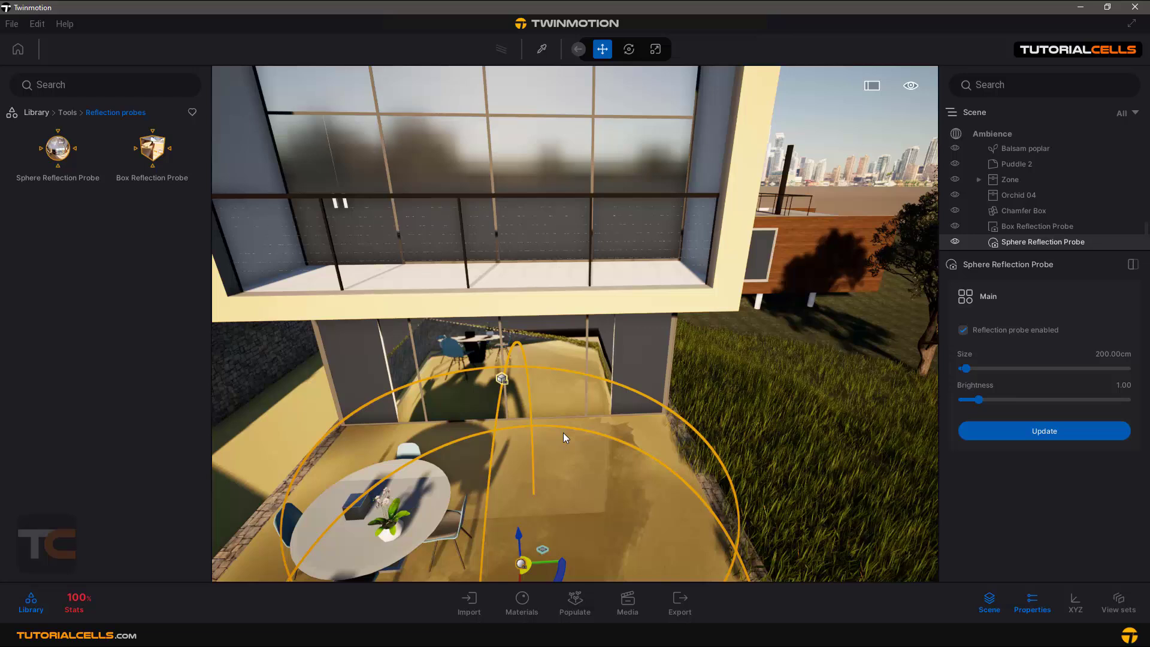
key(Delete)
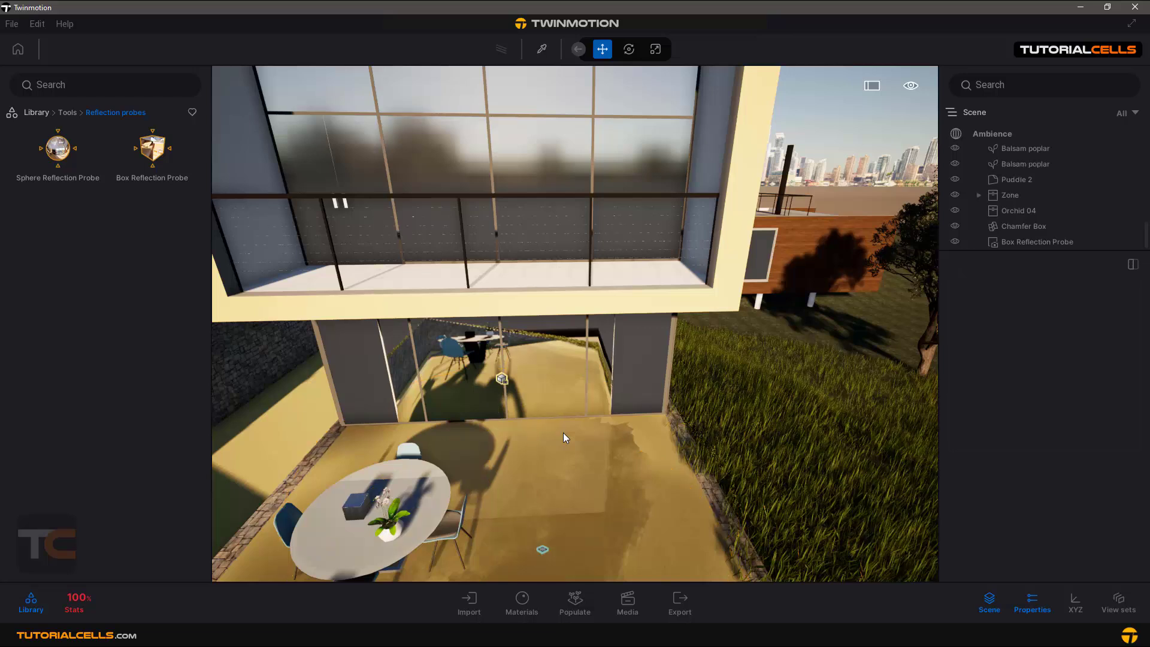
Step: Select the Box Reflection Probe again and set its size to 296.72 cm
click(1027, 242)
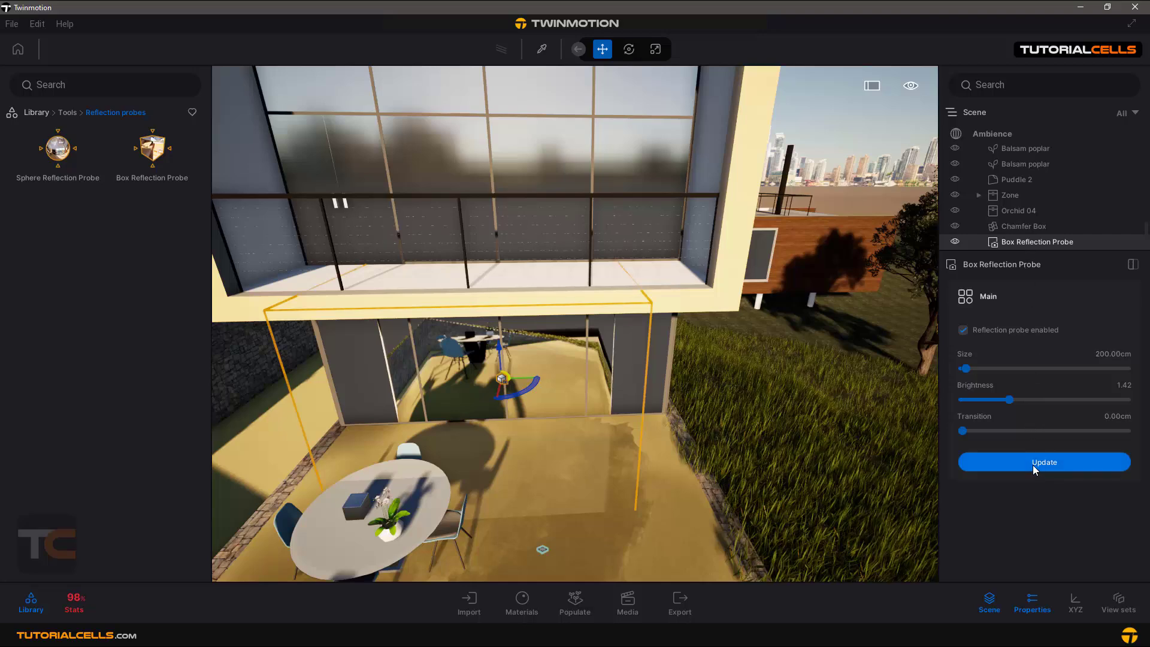
drag(966, 370, 972, 370)
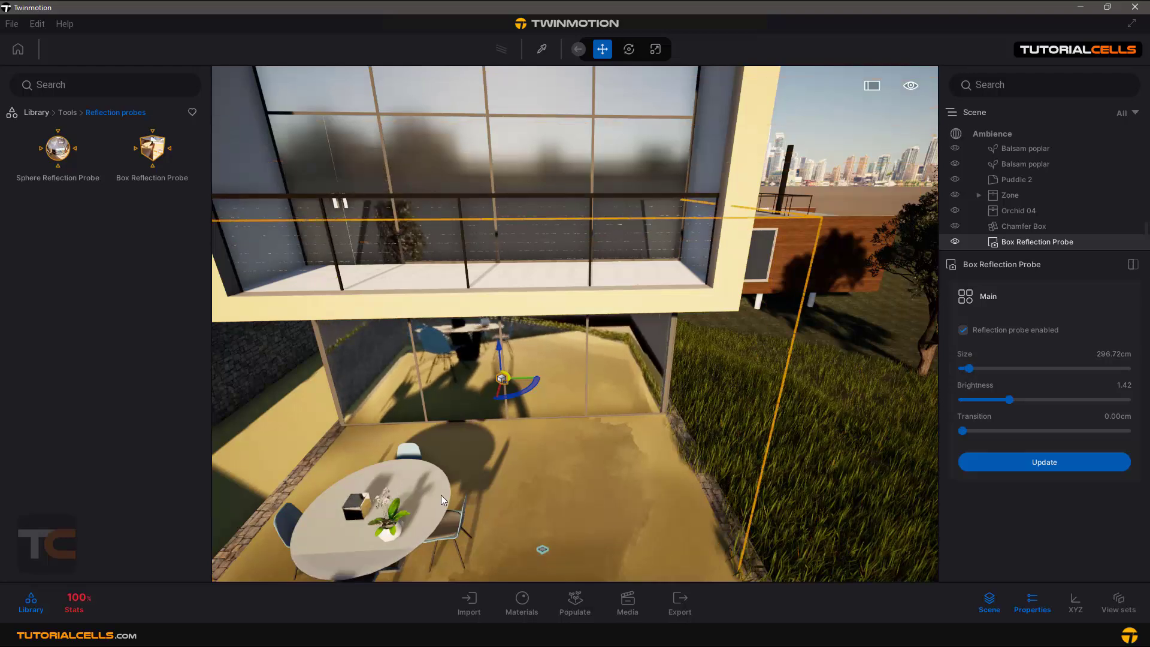
Step: Delete the mirror Chamfer Box from the terrace table
right_drag(455, 488, 479, 461)
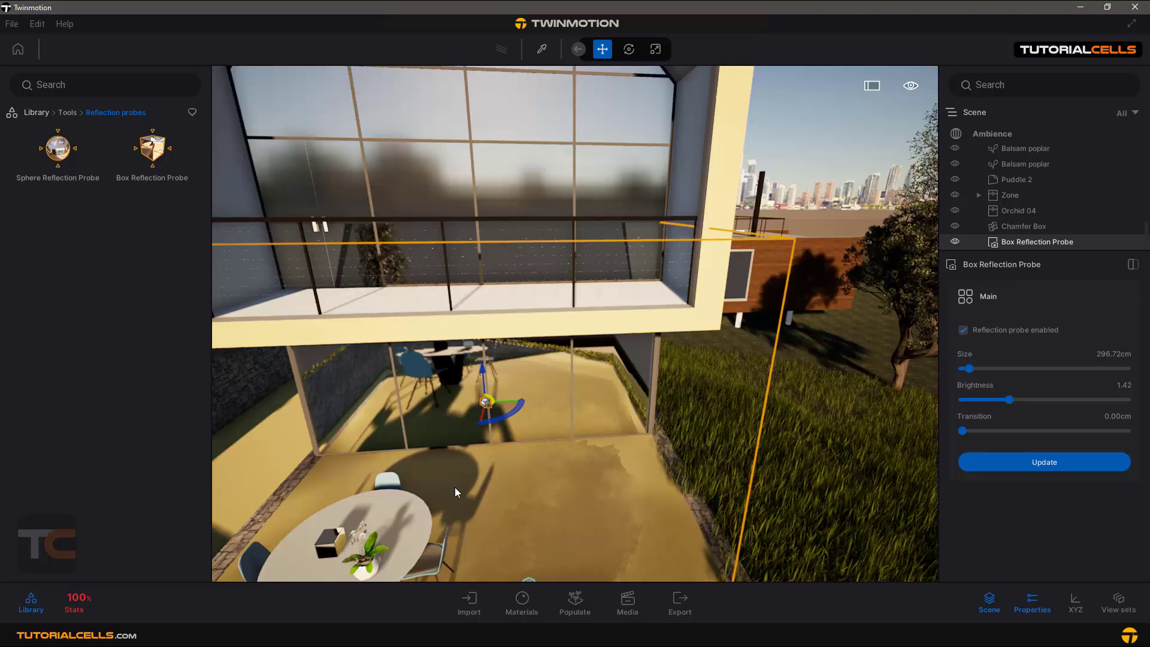
key(q)
key(q)
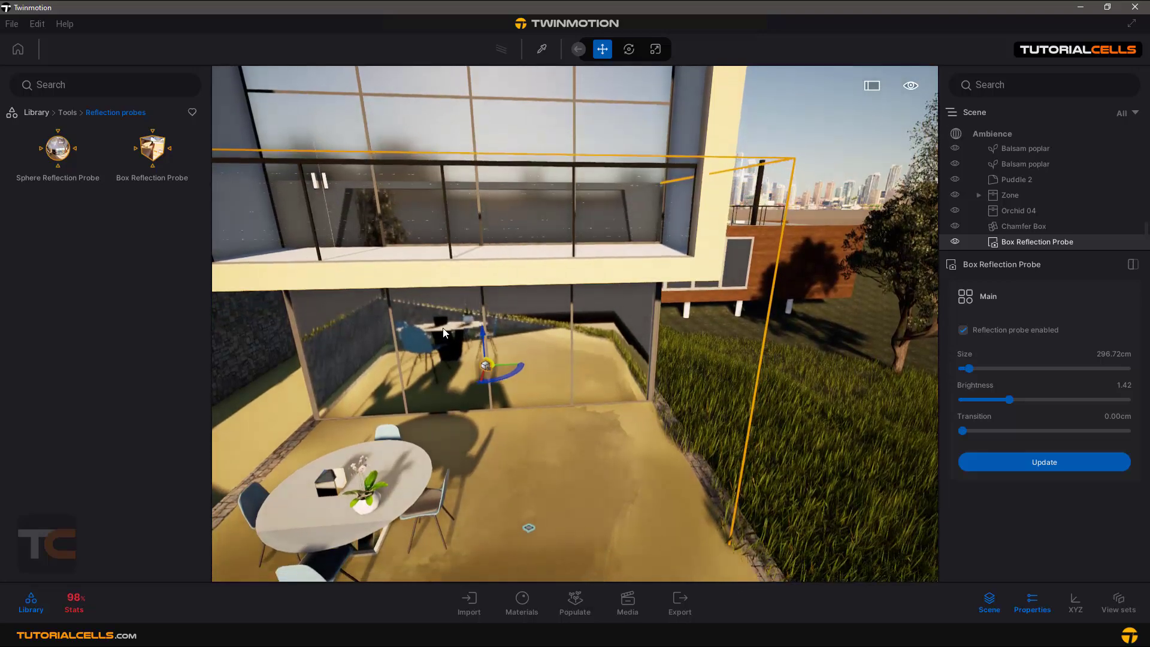
click(332, 481)
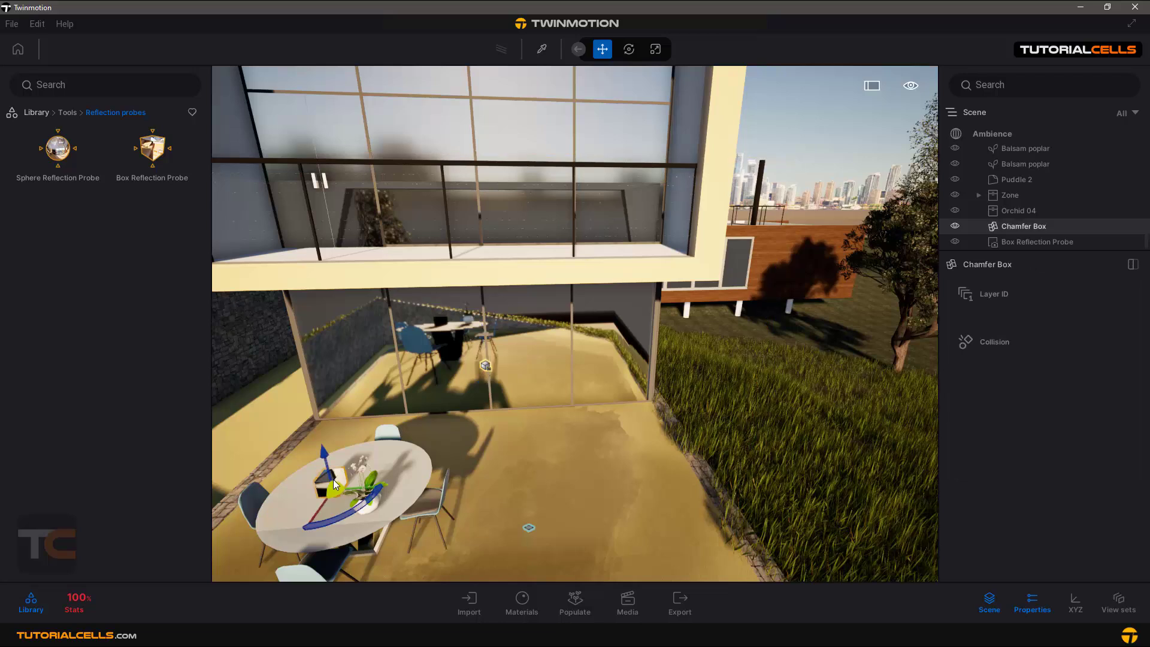
key(Delete)
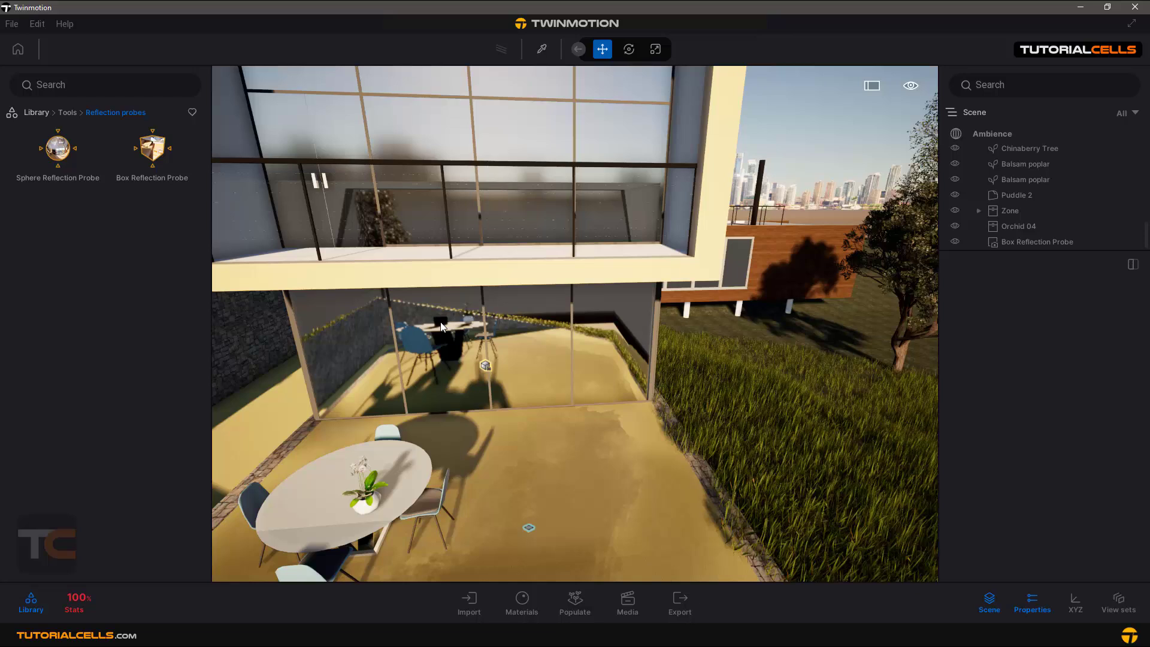
Step: Update the Box Reflection Probe to refresh the reflections in the glass wall
click(1018, 242)
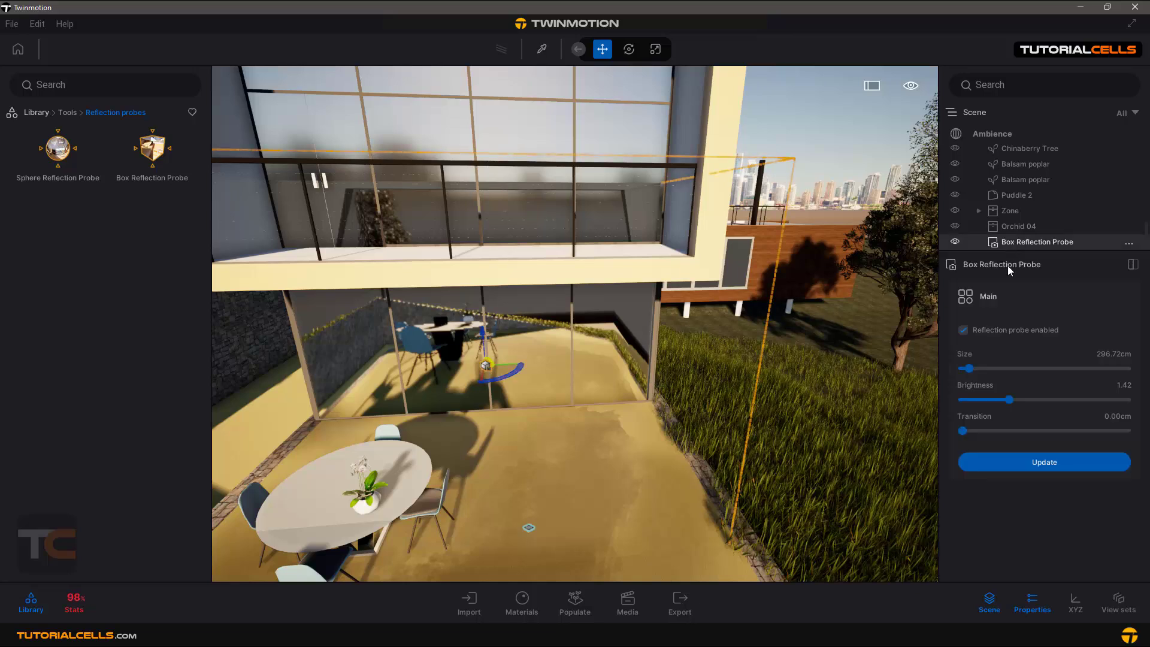
click(1005, 458)
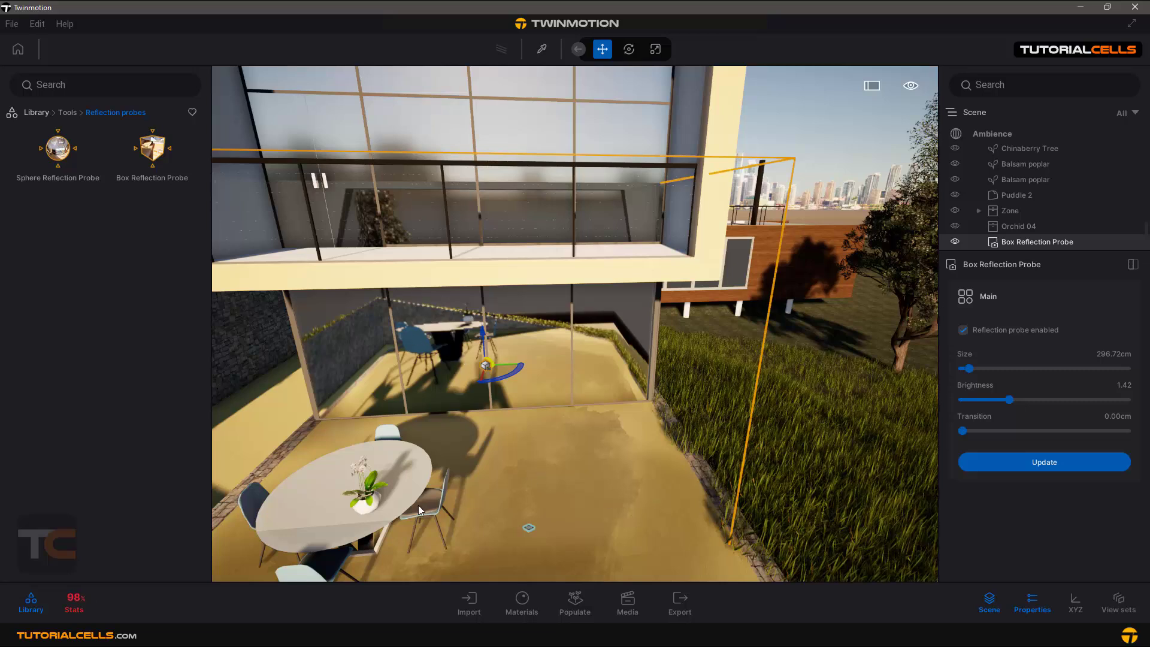
click(982, 465)
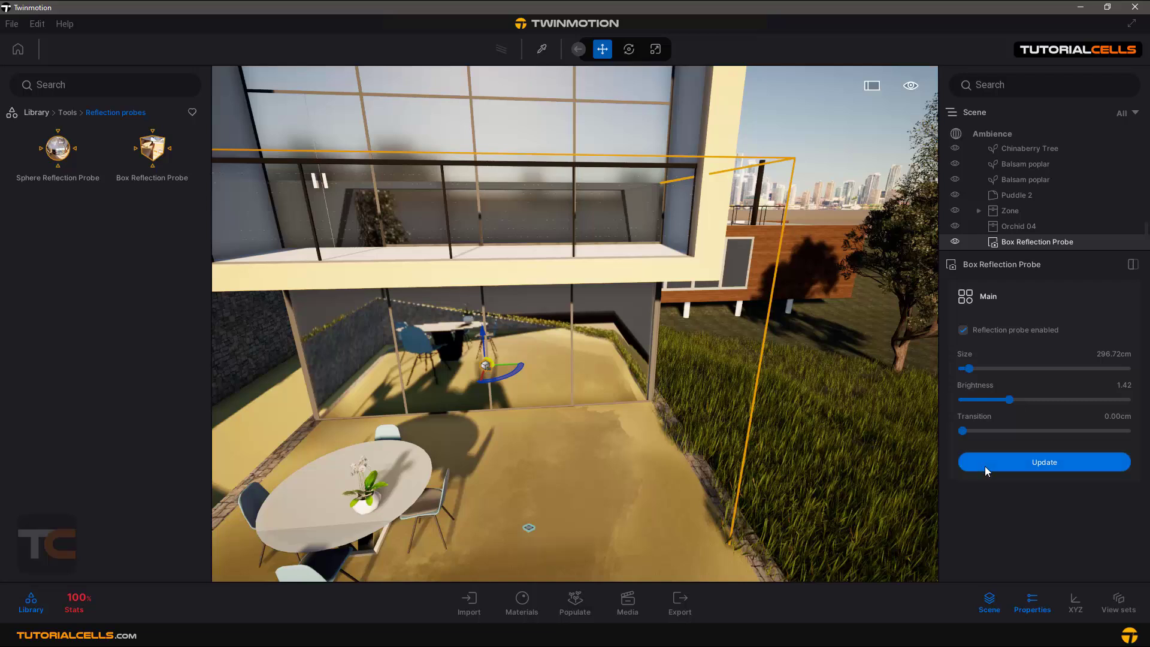